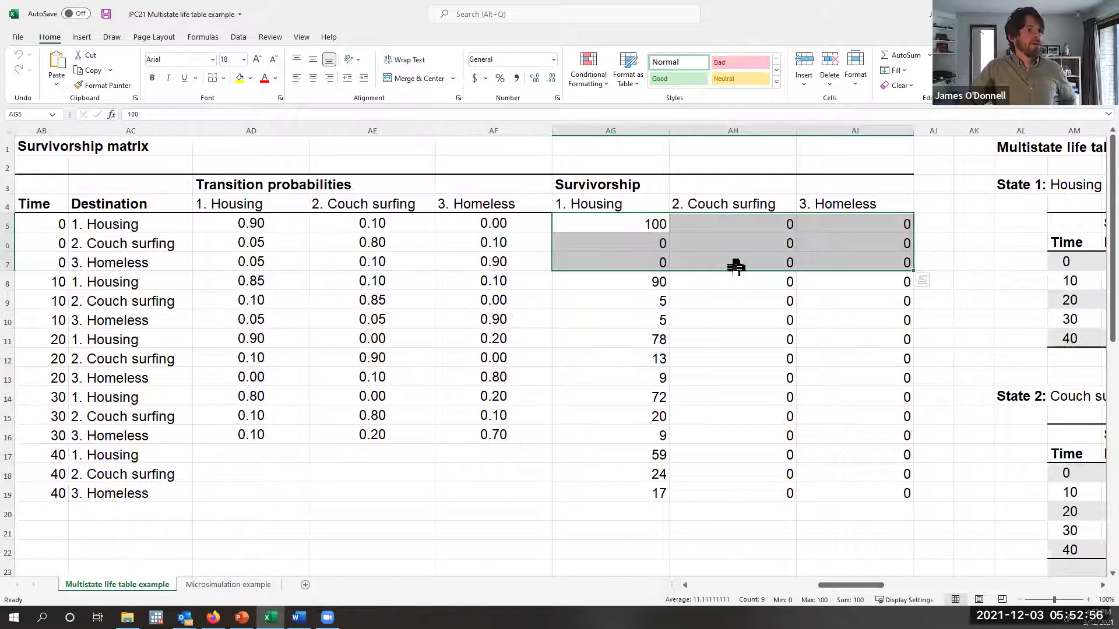
# - Set the initial time-0 survivorship to 100 for Couch surfing in AH6 and for Homeless in AI7
pyautogui.click(752, 240)
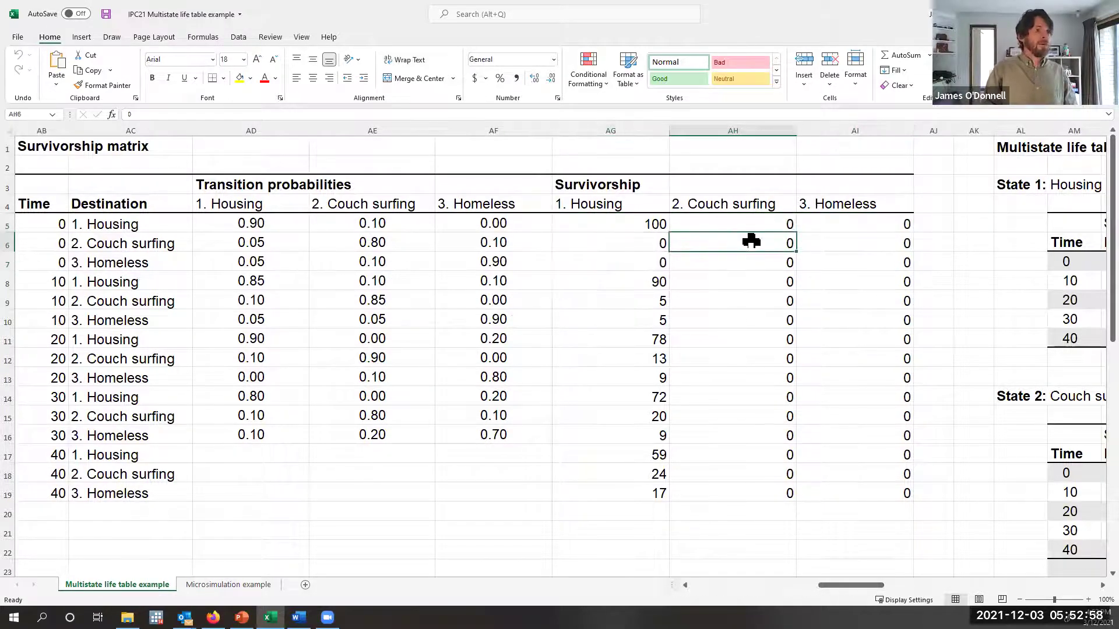
pyautogui.write('100')
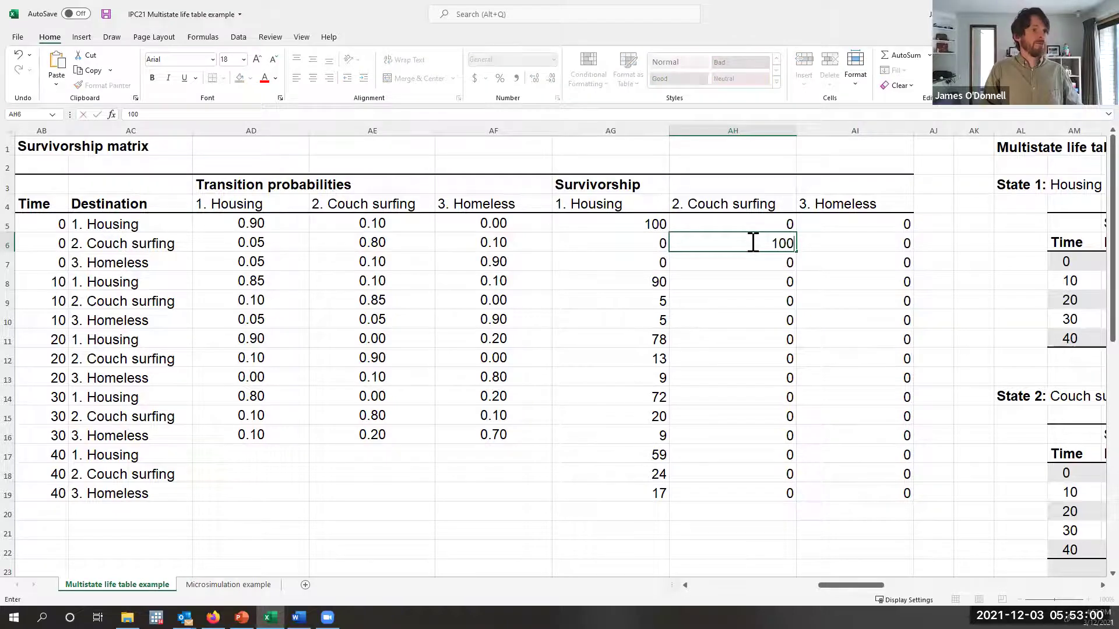
pyautogui.press('Return')
pyautogui.press('Right')
pyautogui.write('100')
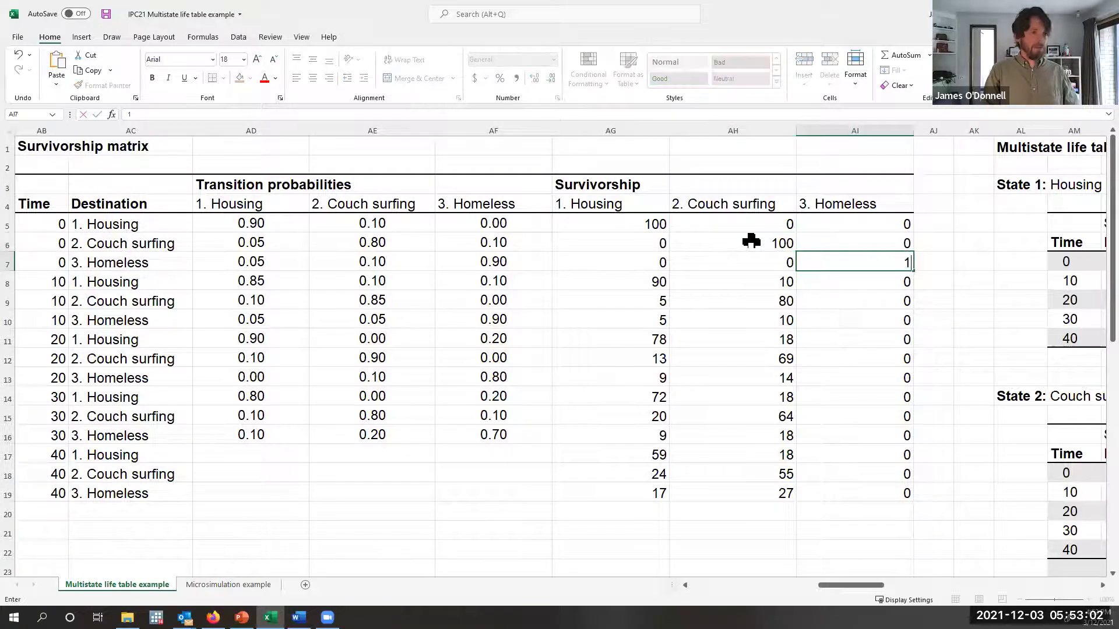
pyautogui.press('Return')
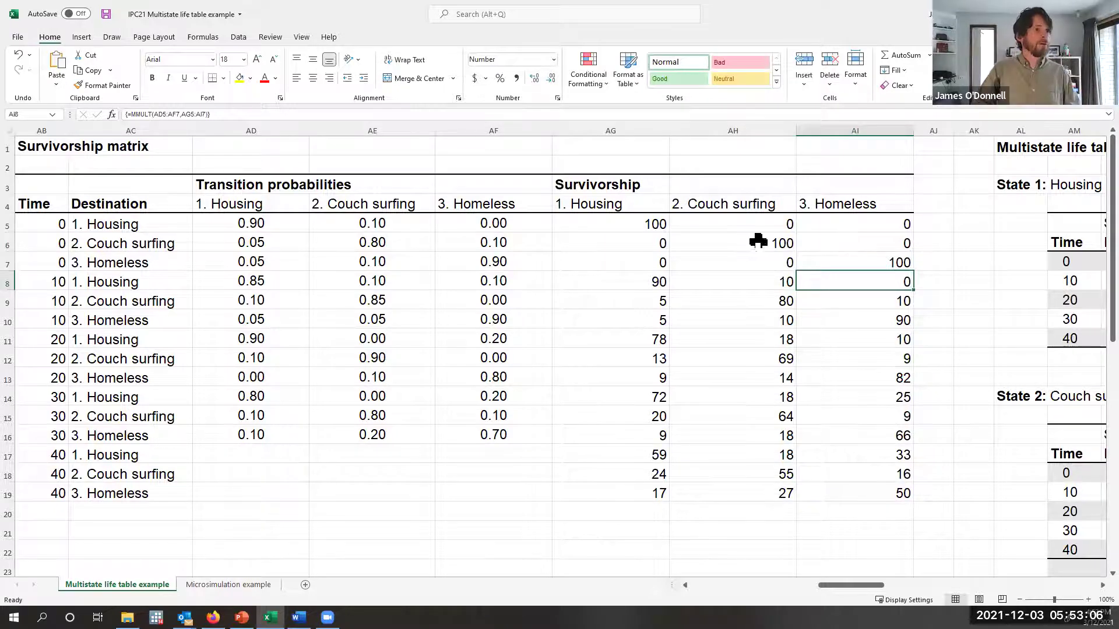
# - Reset the time-0 survivorship values for Couch surfing in AH6 and Homeless in AI7 to 0
pyautogui.click(757, 242)
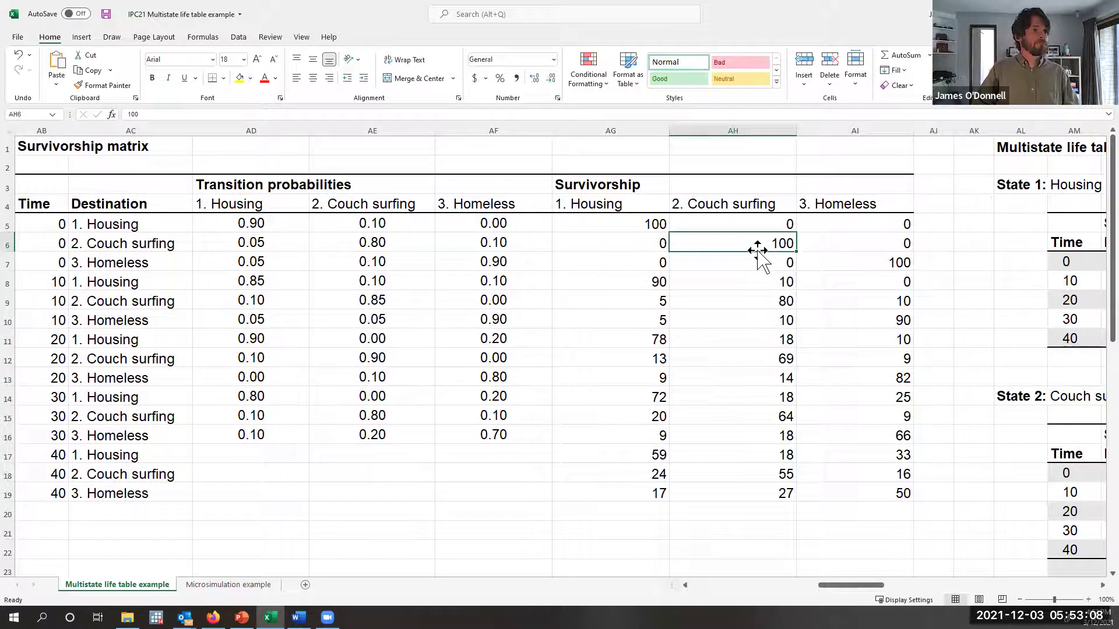
pyautogui.write('0')
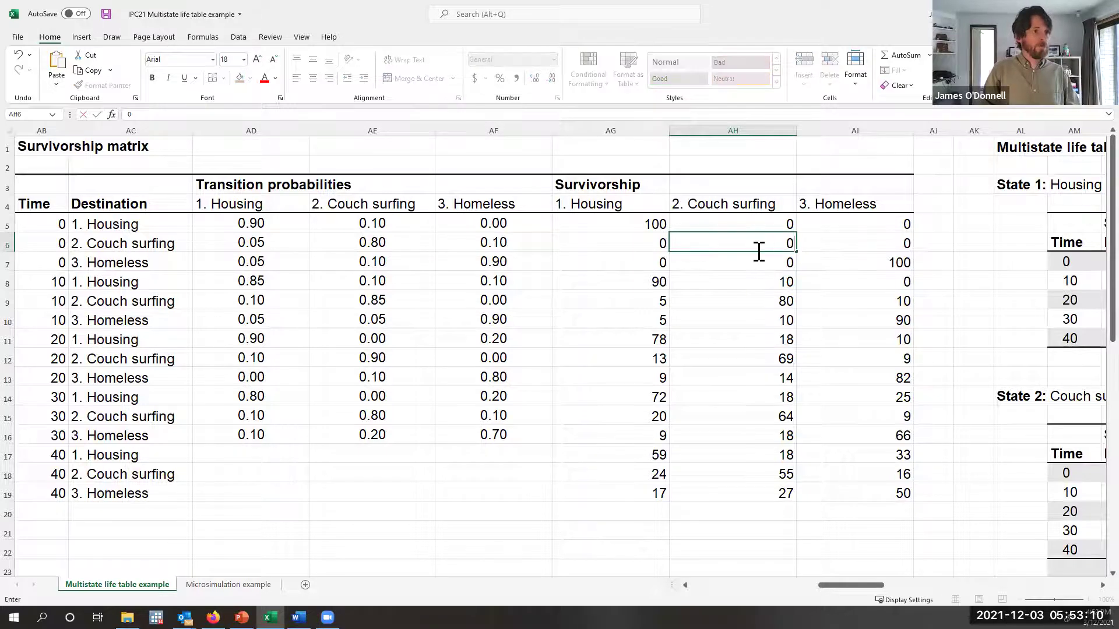
pyautogui.press('Tab')
pyautogui.press('Down')
pyautogui.write('0')
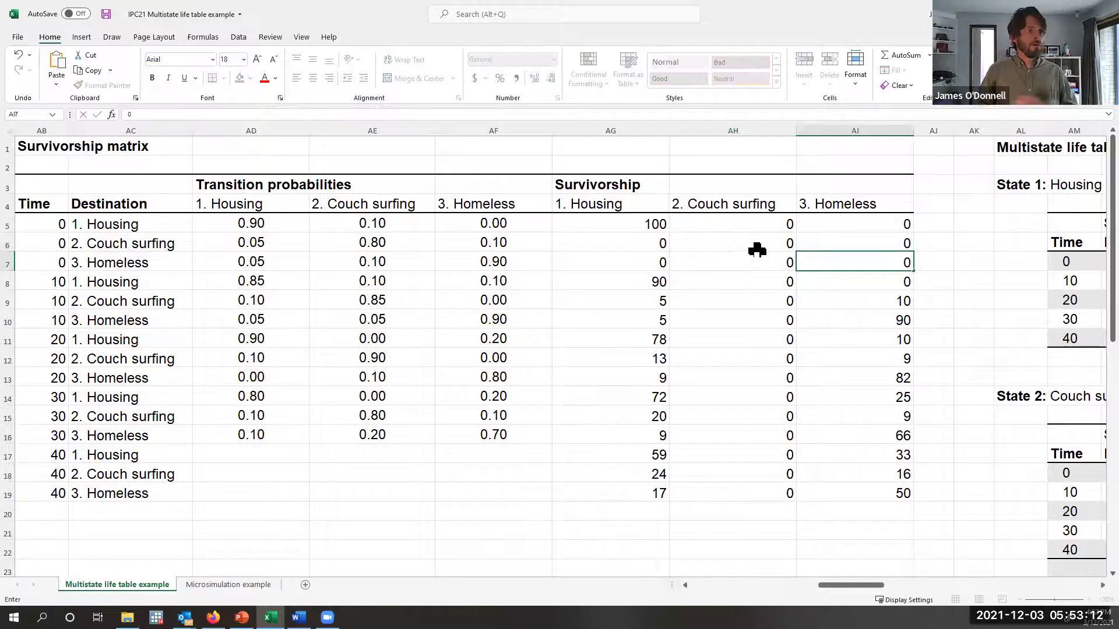
pyautogui.click(757, 254)
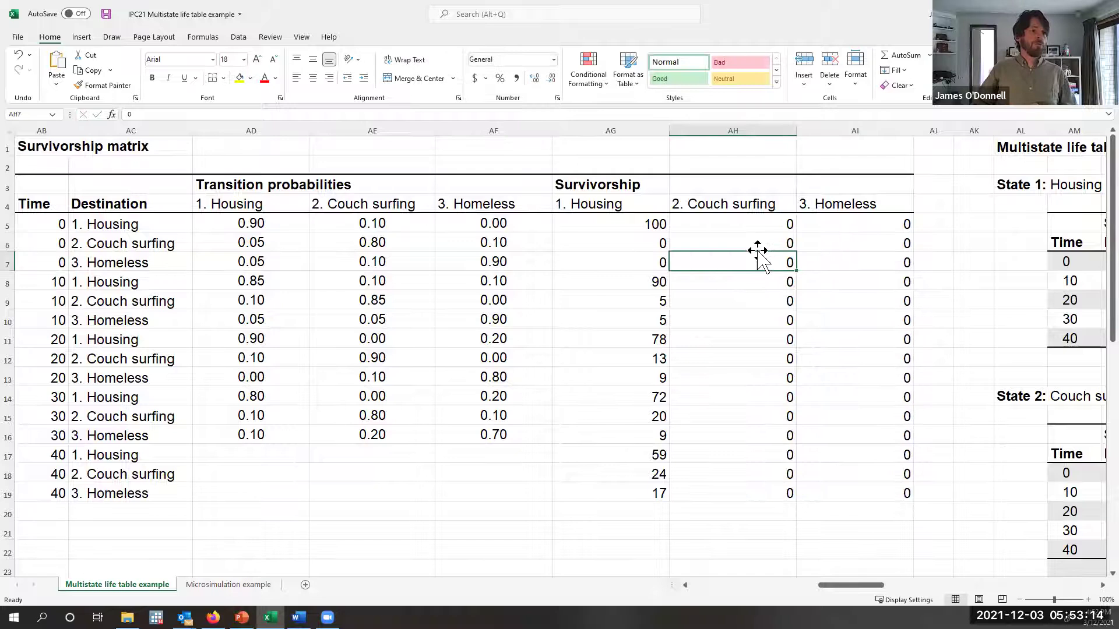
# - Inspect the MMULT array formula in AG8 and the transition and survivorship ranges it multiplies
pyautogui.moveTo(657, 280); pyautogui.dragTo(821, 318)
pyautogui.moveTo(759, 294); pyautogui.dragTo(671, 282)
pyautogui.click(664, 282)
pyautogui.click(306, 115)
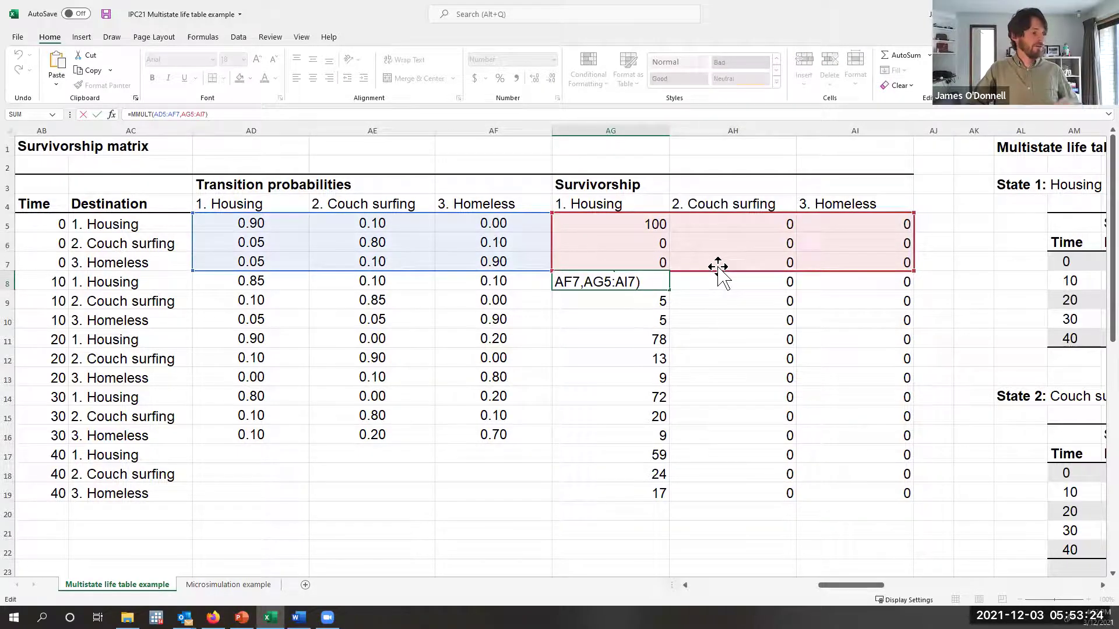
pyautogui.hotkey('ctrl', 'shift', 'Return')
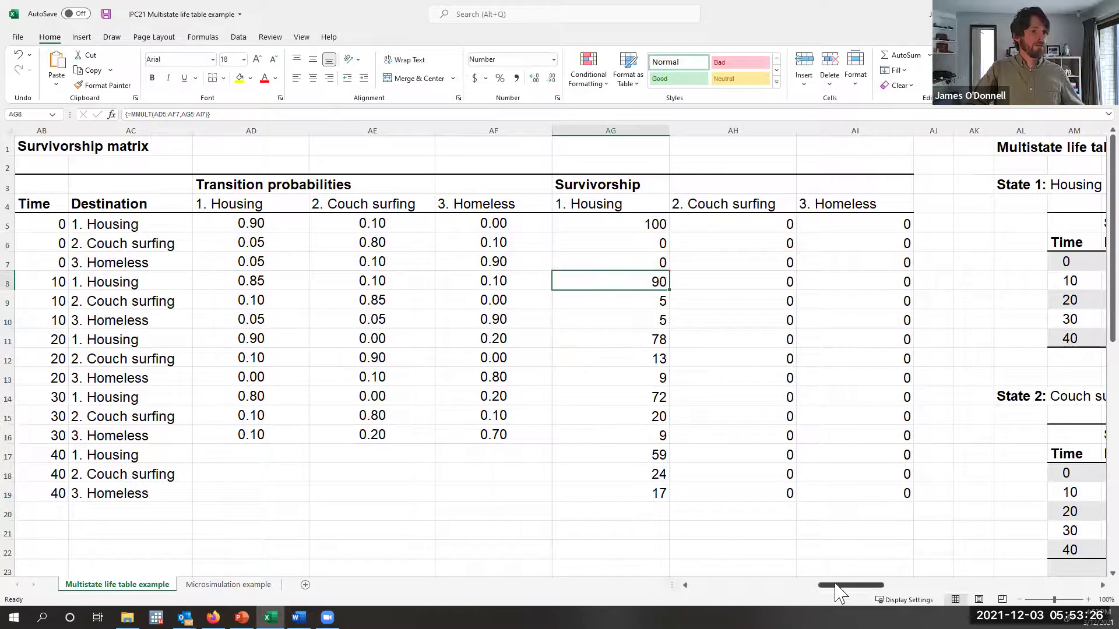
# - Examine the l11, l12 and l13 survivorship columns of the State 1 Housing life table through time 40
pyautogui.moveTo(836, 587); pyautogui.dragTo(862, 586)
pyautogui.click(602, 262)
pyautogui.moveTo(609, 324); pyautogui.dragTo(607, 338)
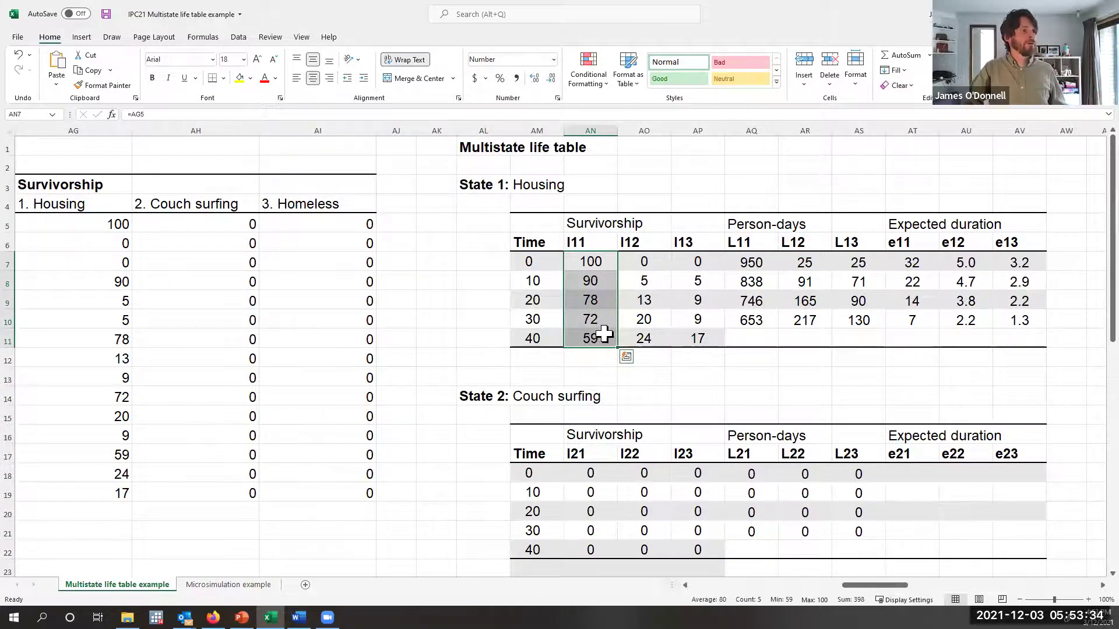
pyautogui.click(606, 342)
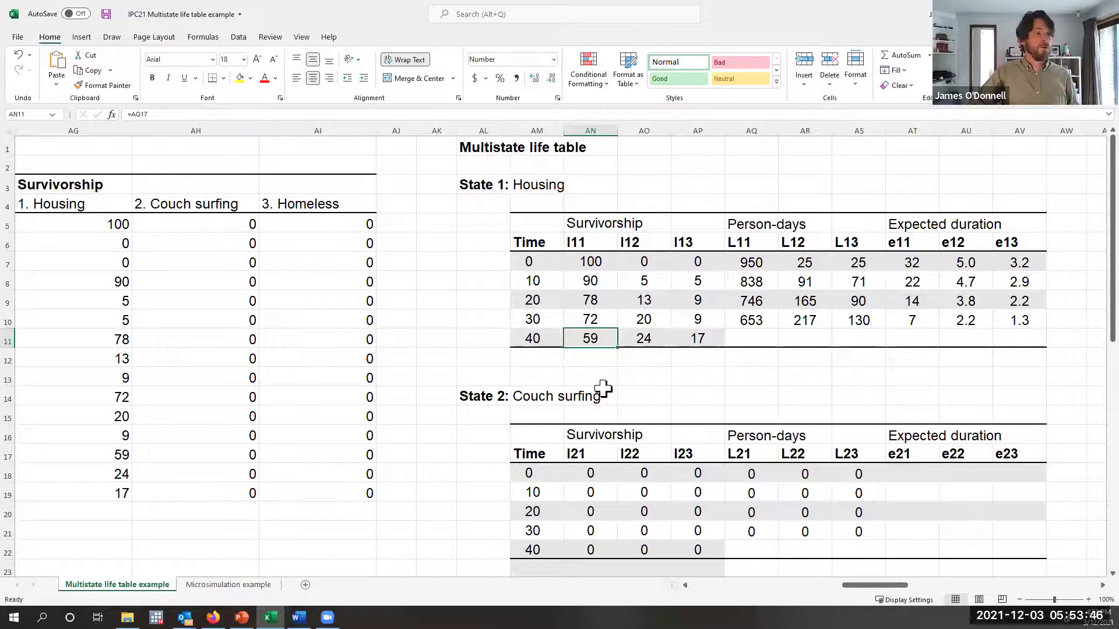
pyautogui.click(644, 319)
pyautogui.click(644, 338)
pyautogui.click(715, 341)
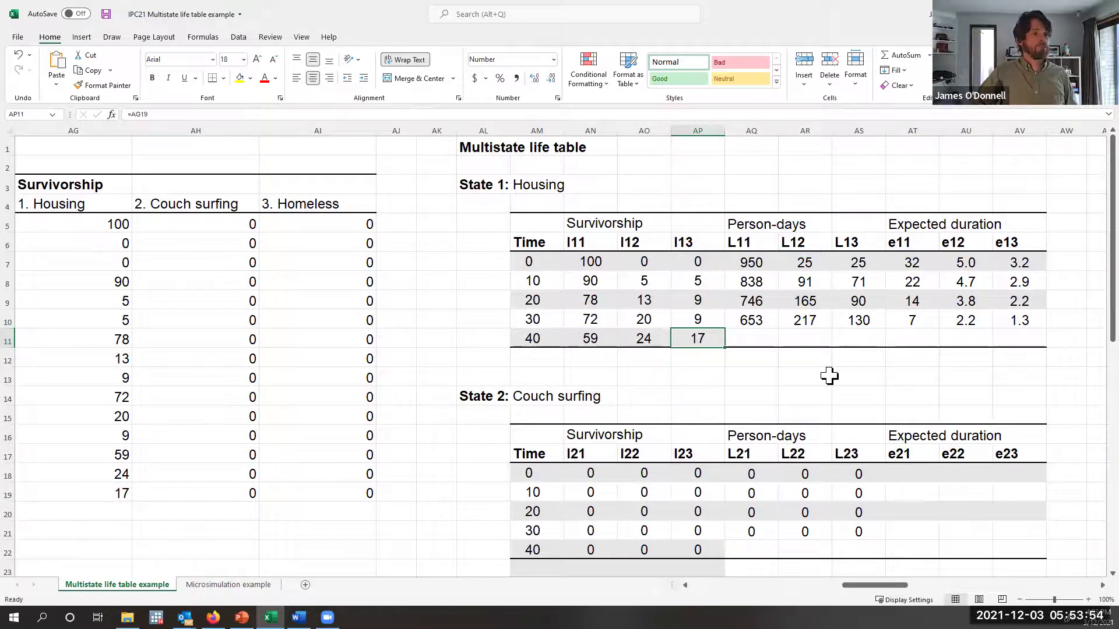
# - Inspect the person-days formulas for L11, L12 and L13 in the State 1 Housing table and the survivorship cells they reference
pyautogui.click(770, 281)
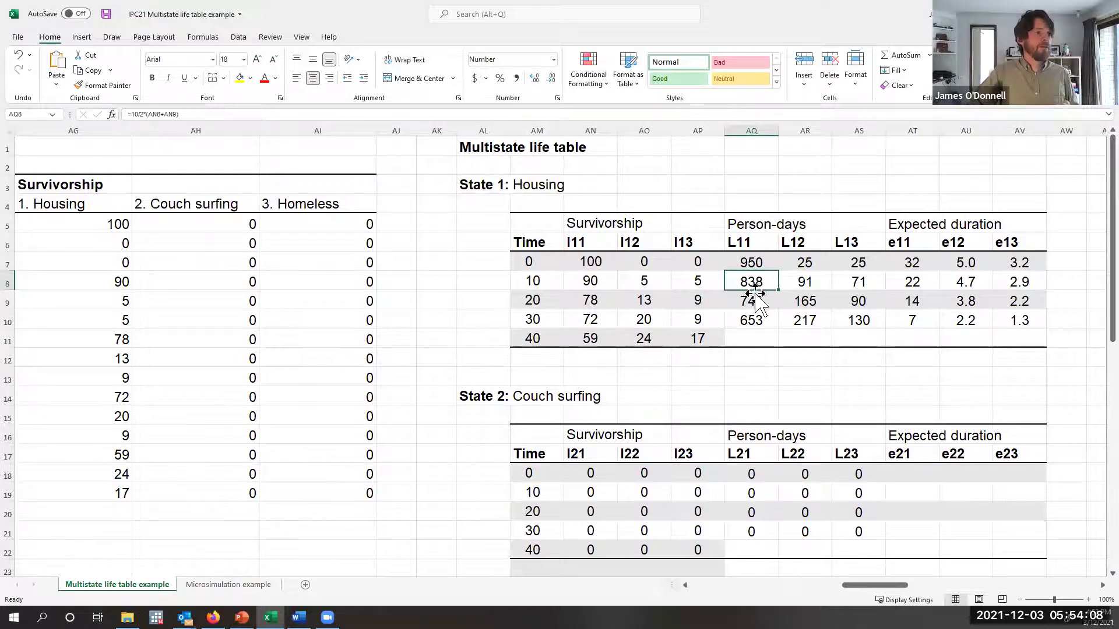
pyautogui.click(761, 262)
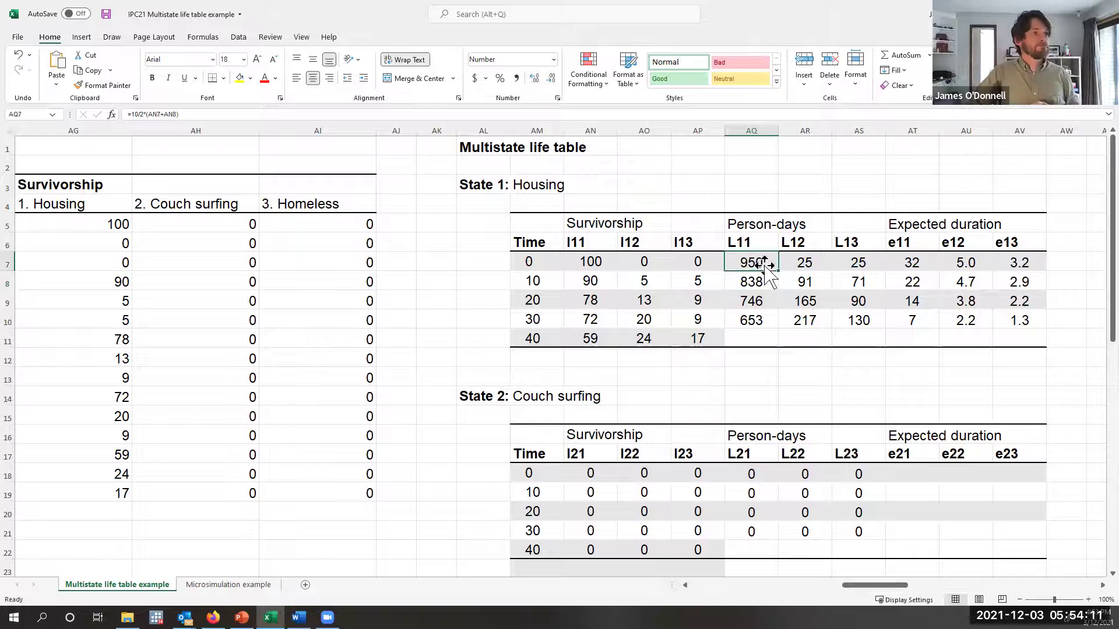
pyautogui.click(179, 114)
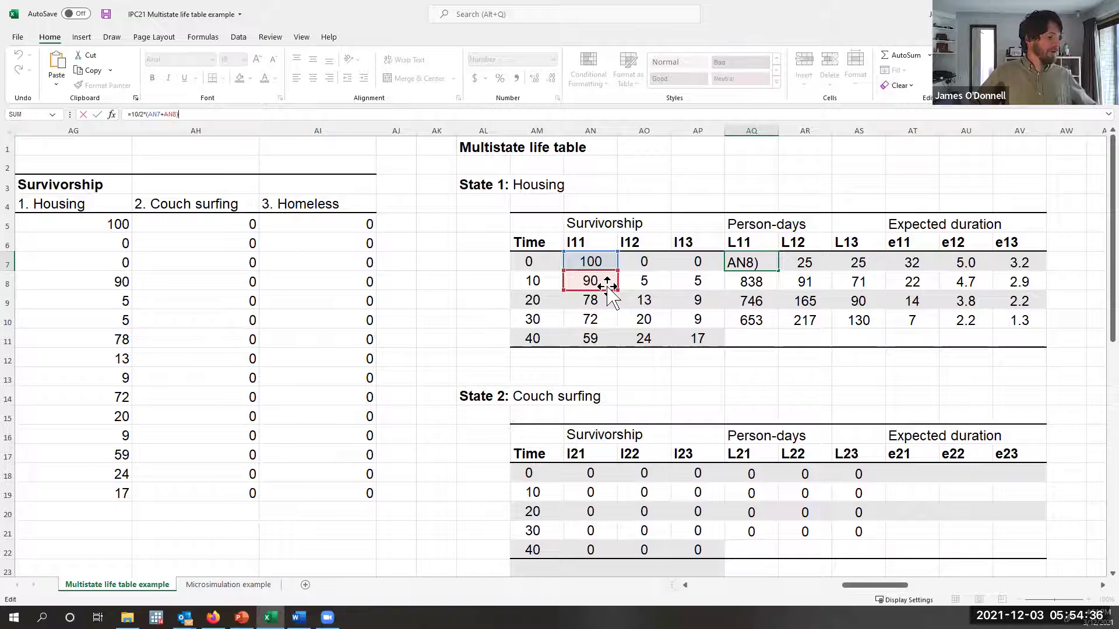
pyautogui.hotkey('ctrl', 'Return')
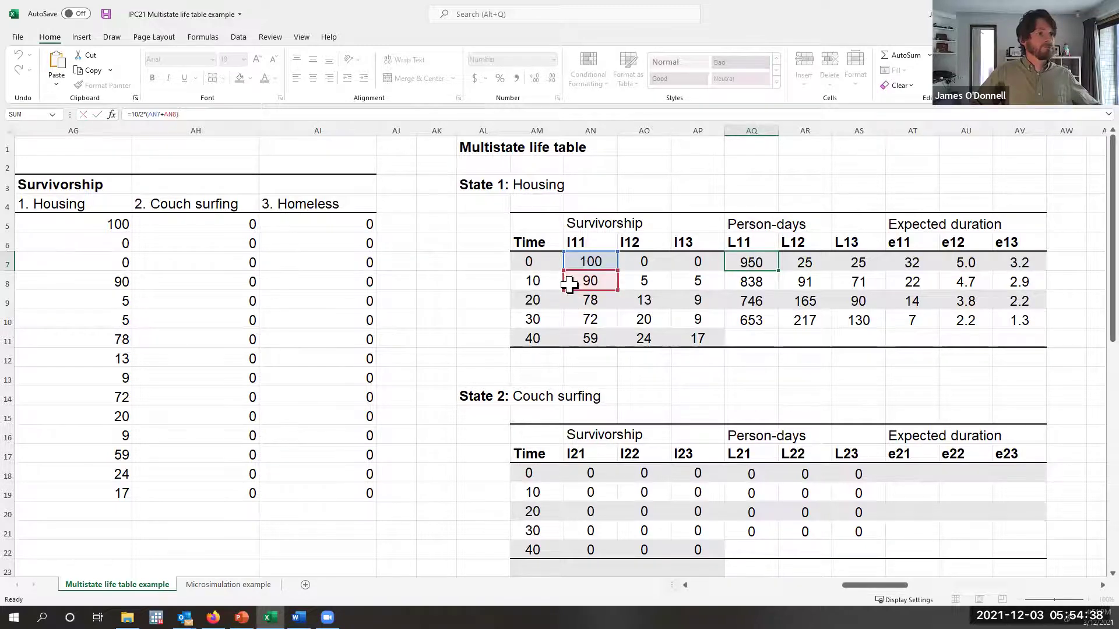
pyautogui.click(811, 279)
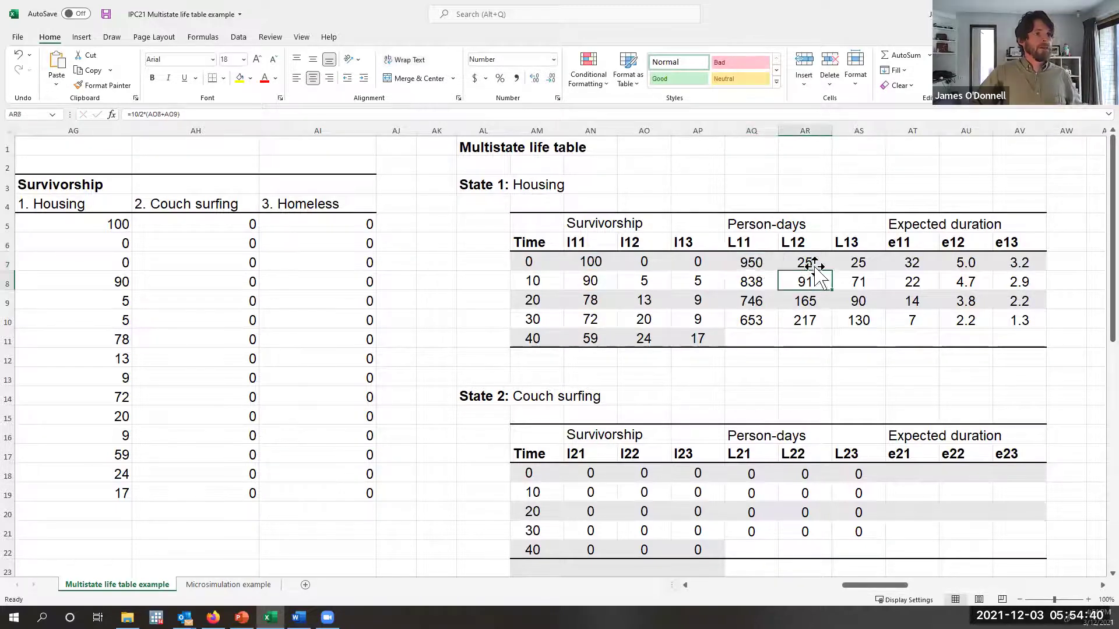
pyautogui.click(257, 116)
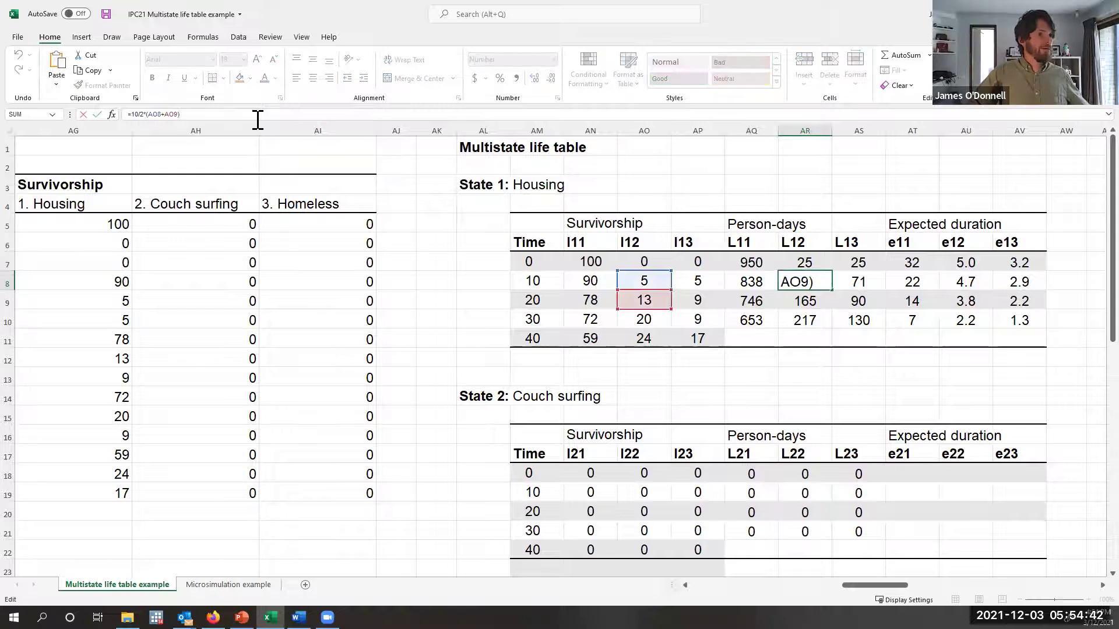
pyautogui.press('Tab')
pyautogui.click(257, 116)
pyautogui.press('Tab')
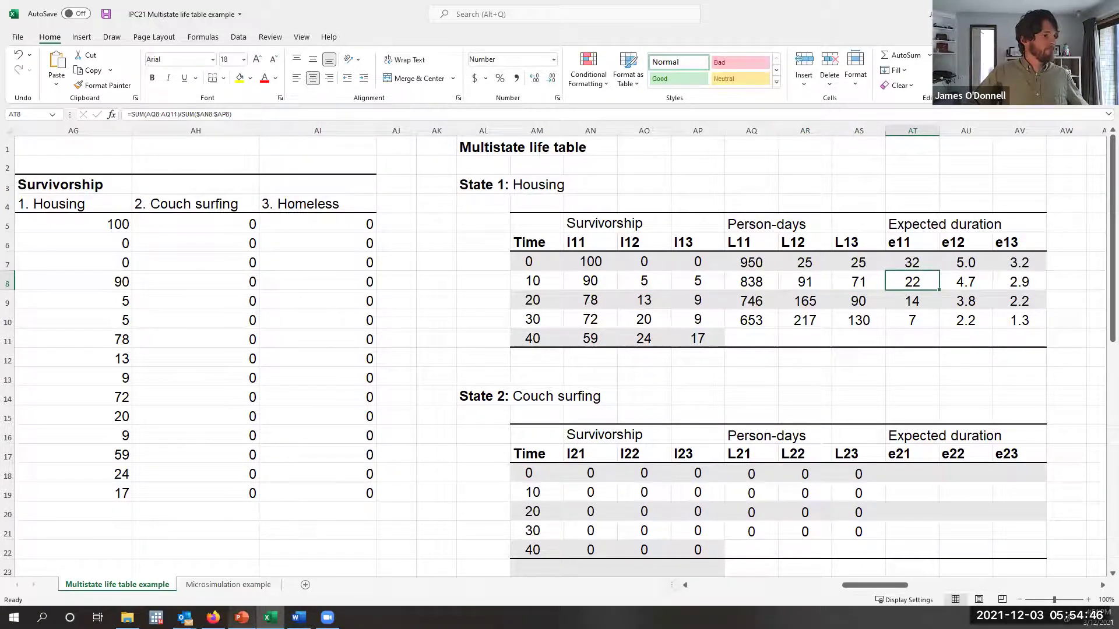
pyautogui.click(299, 617)
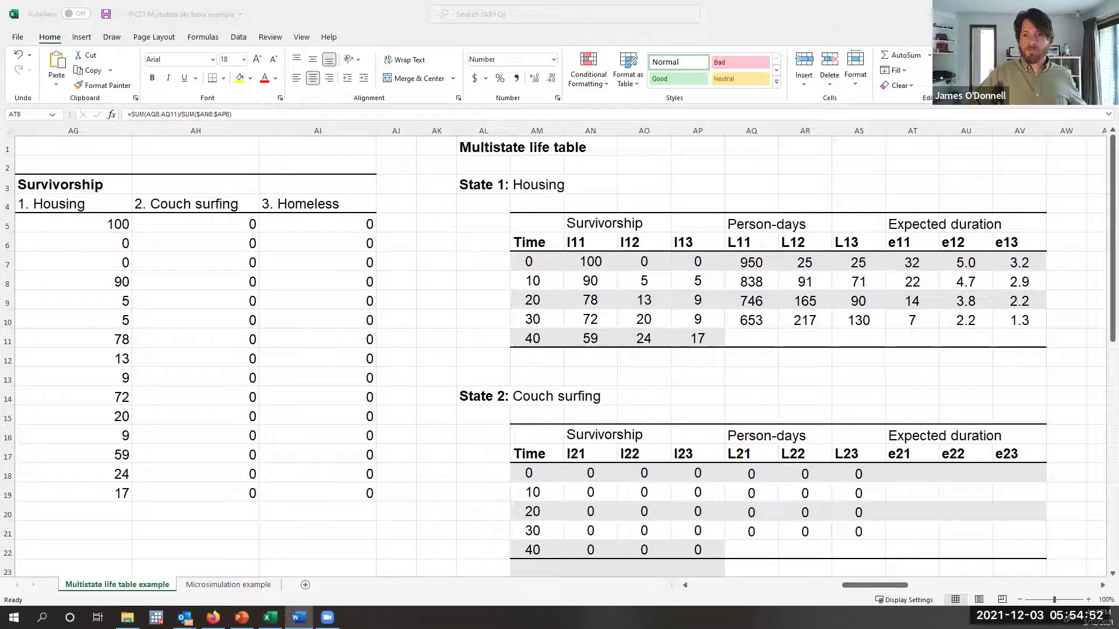
pyautogui.click(327, 617)
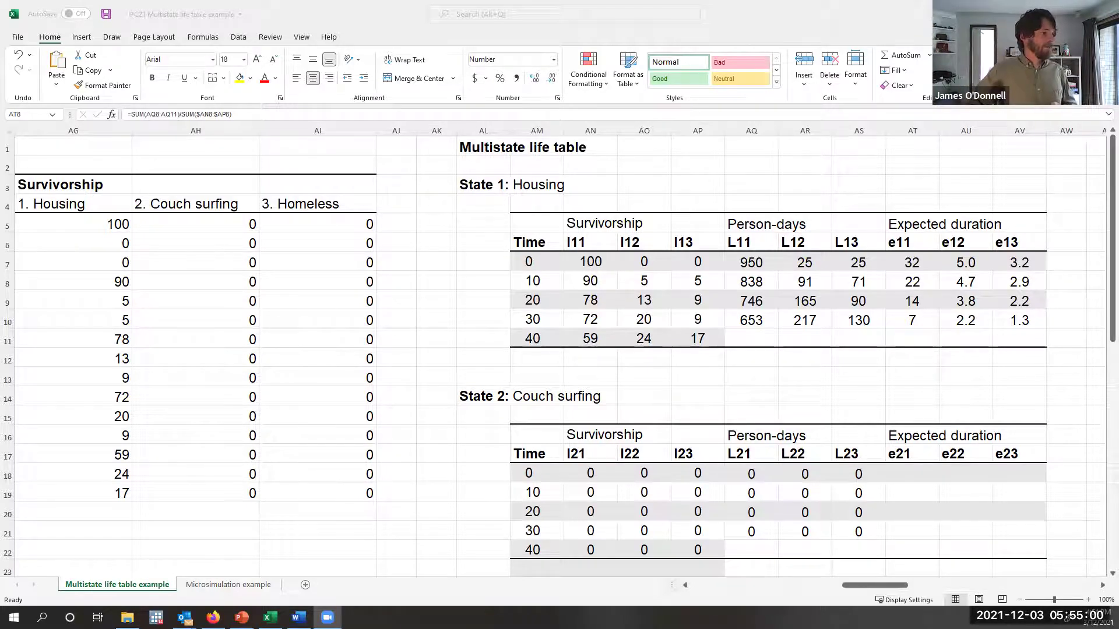
pyautogui.click(204, 586)
pyautogui.click(205, 586)
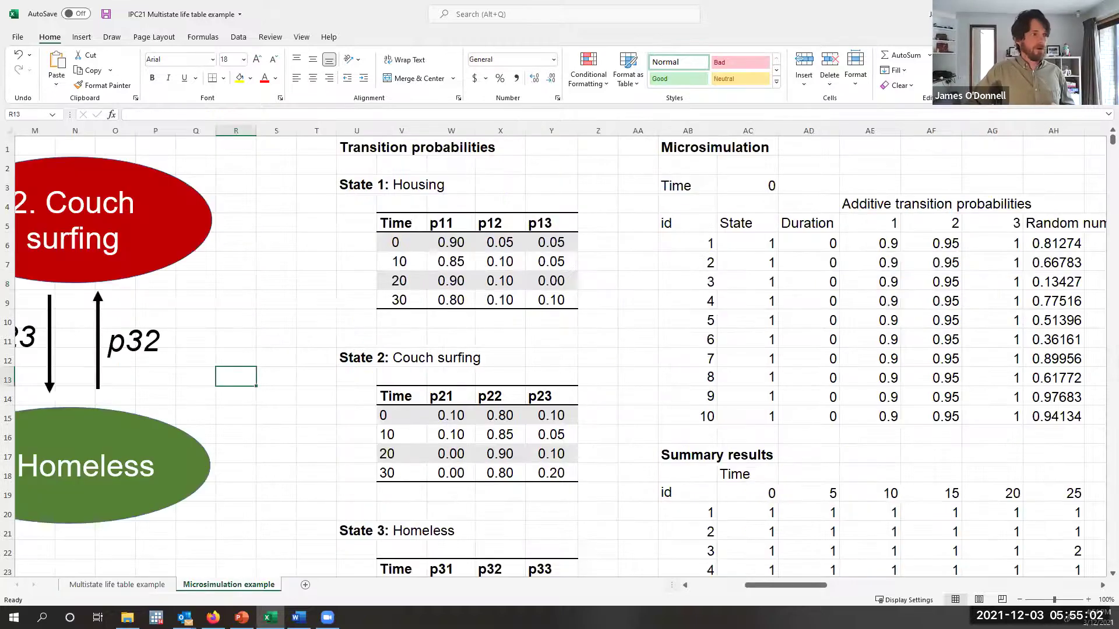
pyautogui.click(149, 584)
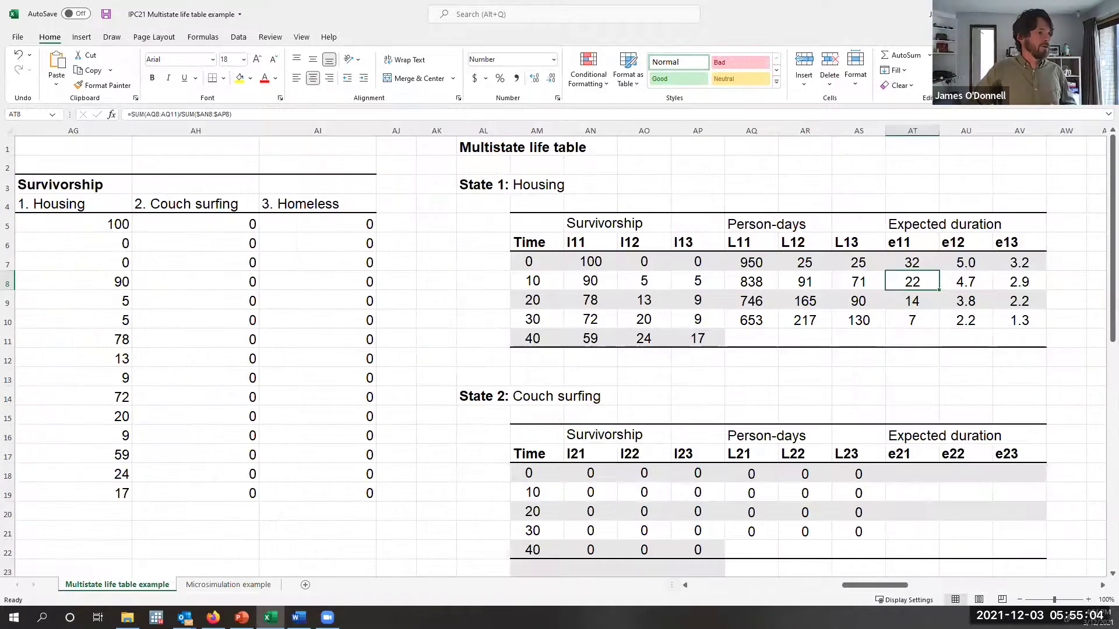
pyautogui.click(230, 587)
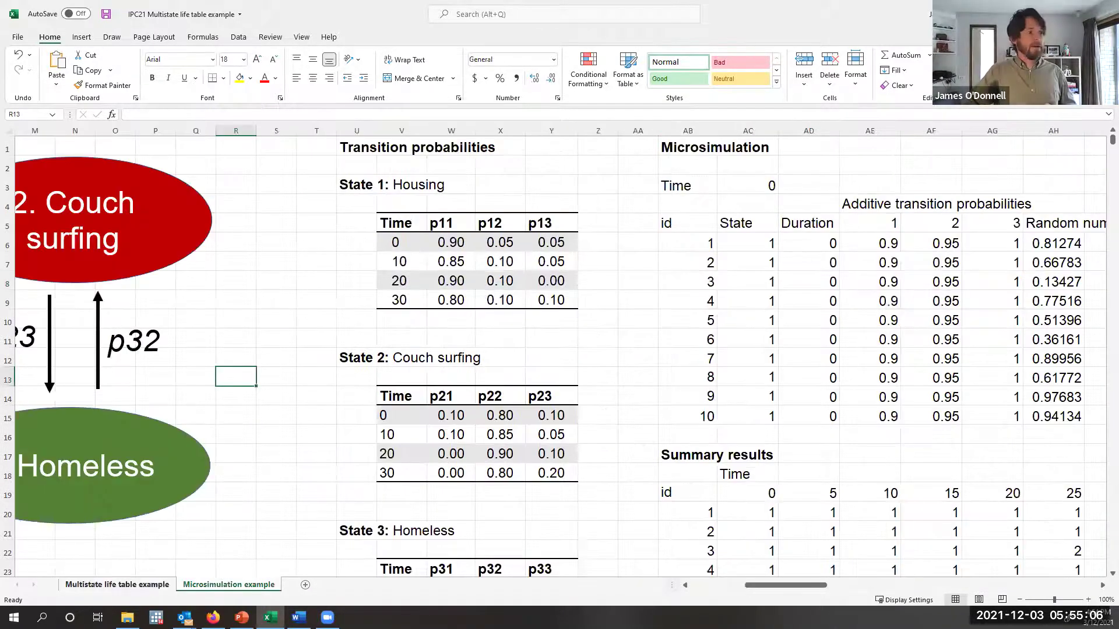
pyautogui.click(159, 586)
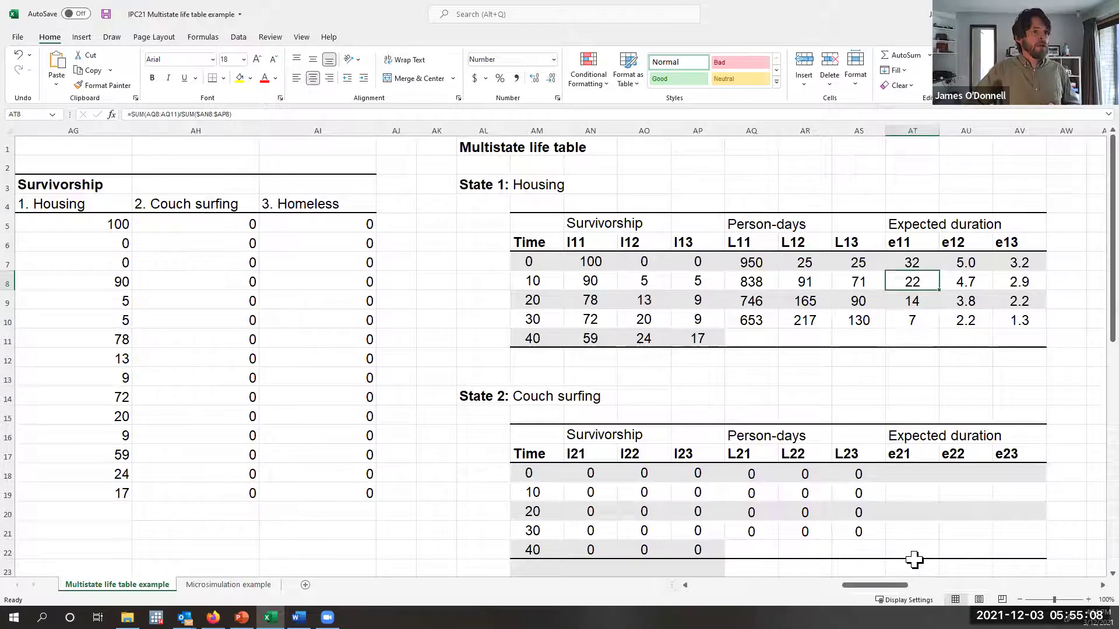
# - Inspect the time-0 expected duration formulas for e11, e12 and e13 in the State 1 Housing table
pyautogui.moveTo(887, 588); pyautogui.dragTo(905, 589)
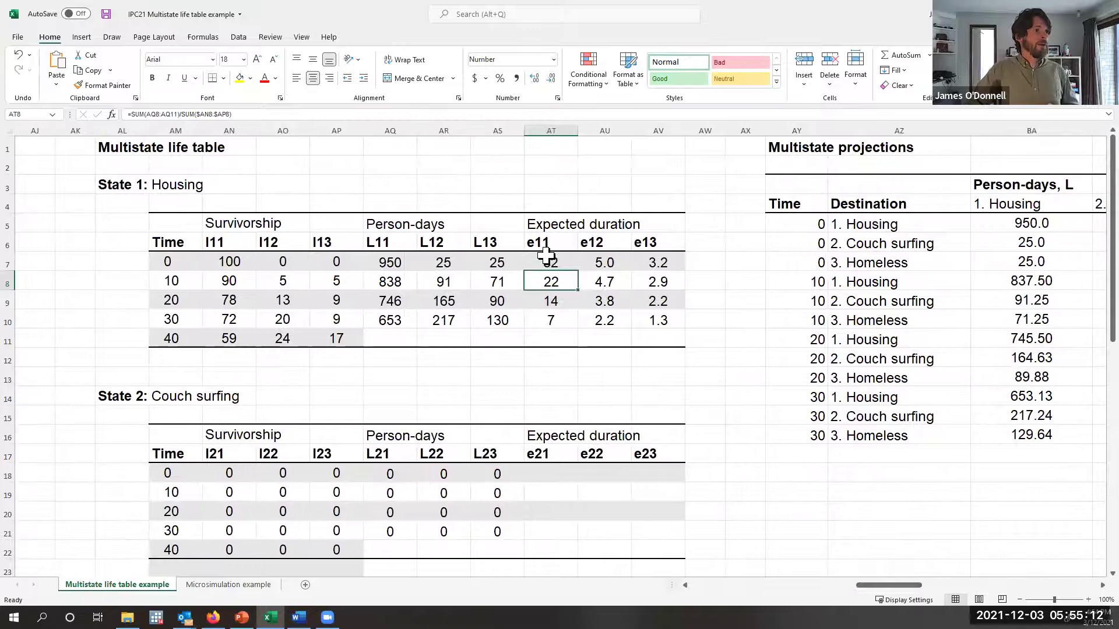
pyautogui.click(551, 262)
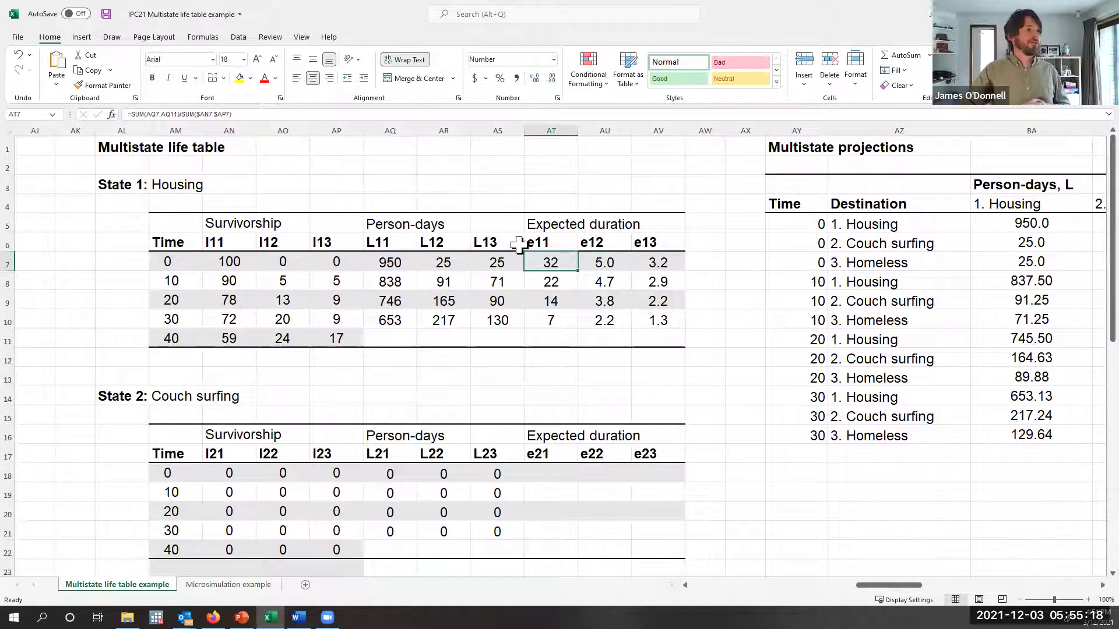
pyautogui.click(171, 113)
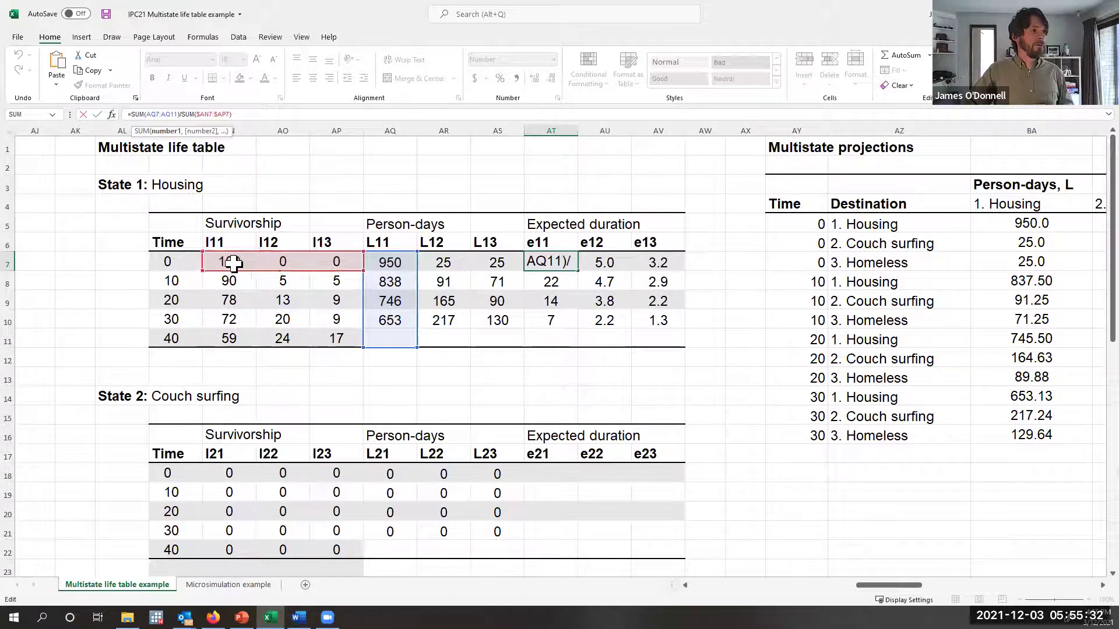
pyautogui.hotkey('ctrl', 'Return')
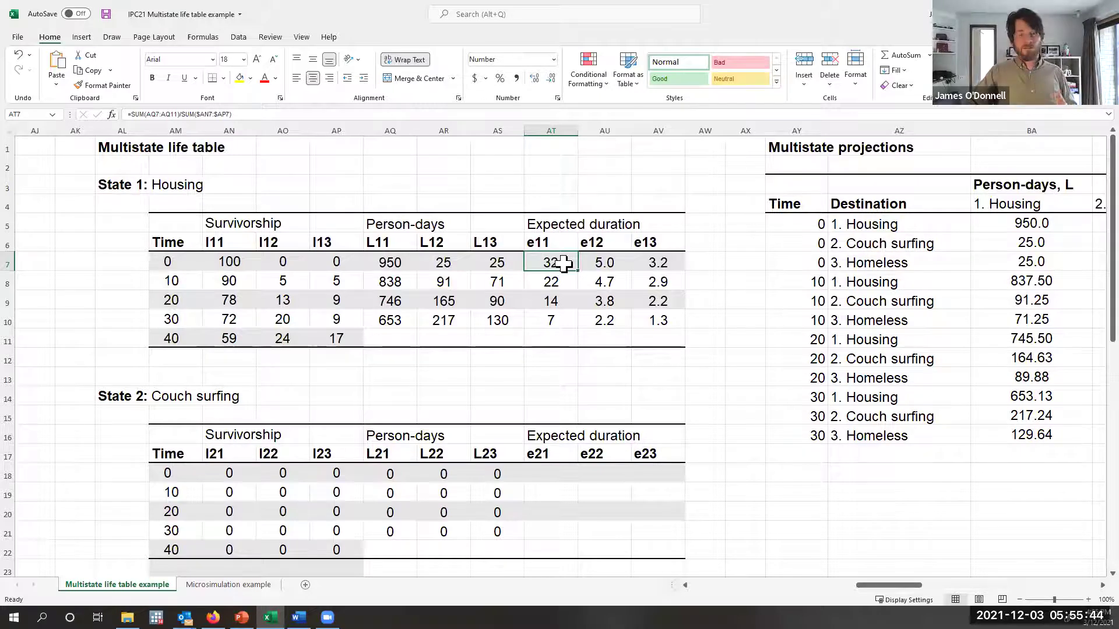
pyautogui.click(609, 263)
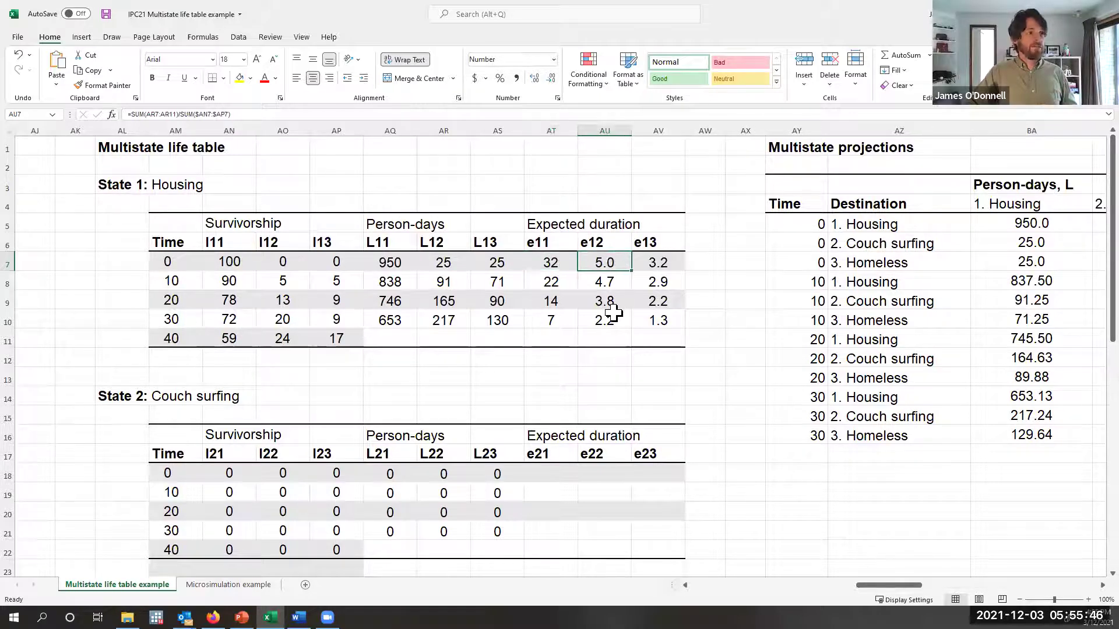
pyautogui.click(668, 261)
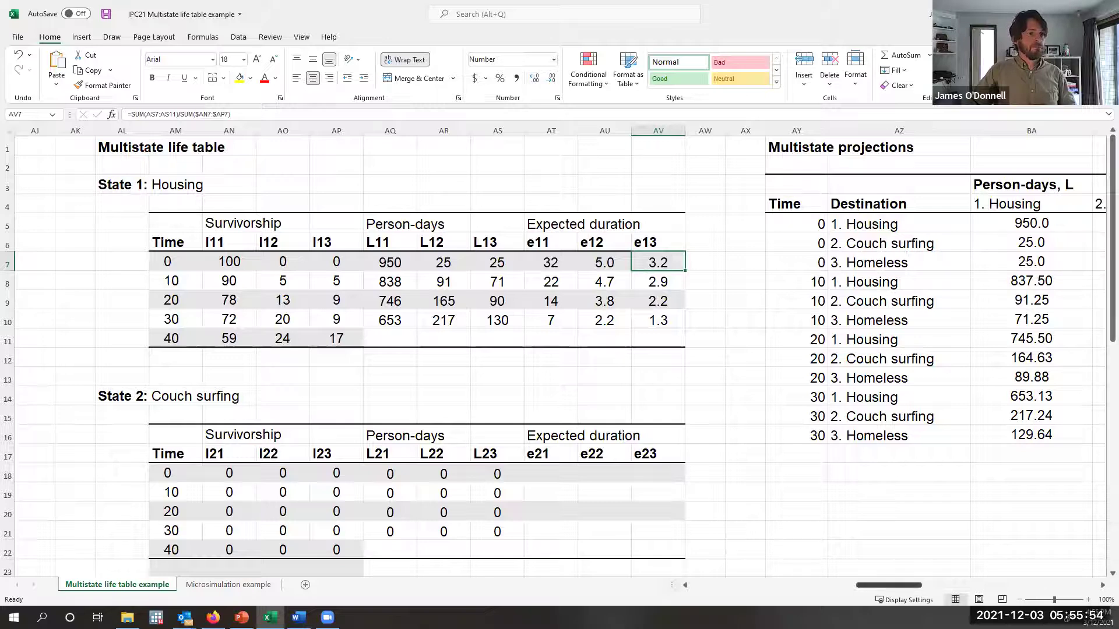
# - In the survivorship matrix, set the time-0 starting values to 100 for Couch surfing in AH6 and Homeless in AI7
pyautogui.moveTo(889, 585); pyautogui.dragTo(856, 585)
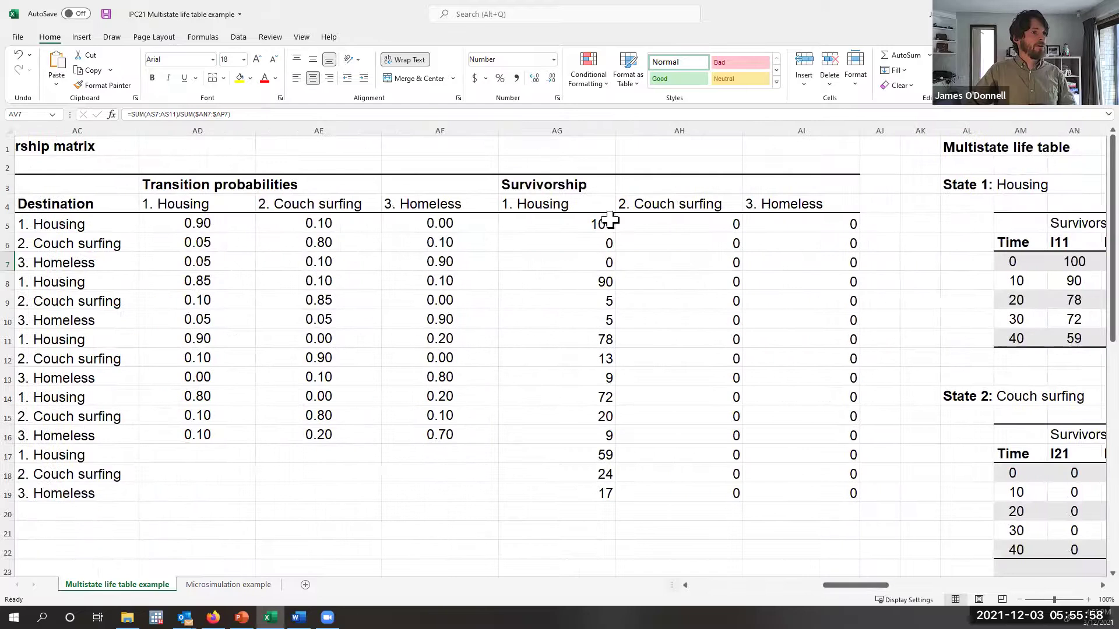
pyautogui.click(655, 244)
pyautogui.write('10')
pyautogui.press('Return')
pyautogui.click(655, 246)
pyautogui.write('100')
pyautogui.press('Return')
pyautogui.press('Right')
pyautogui.write('100')
pyautogui.press('Return')
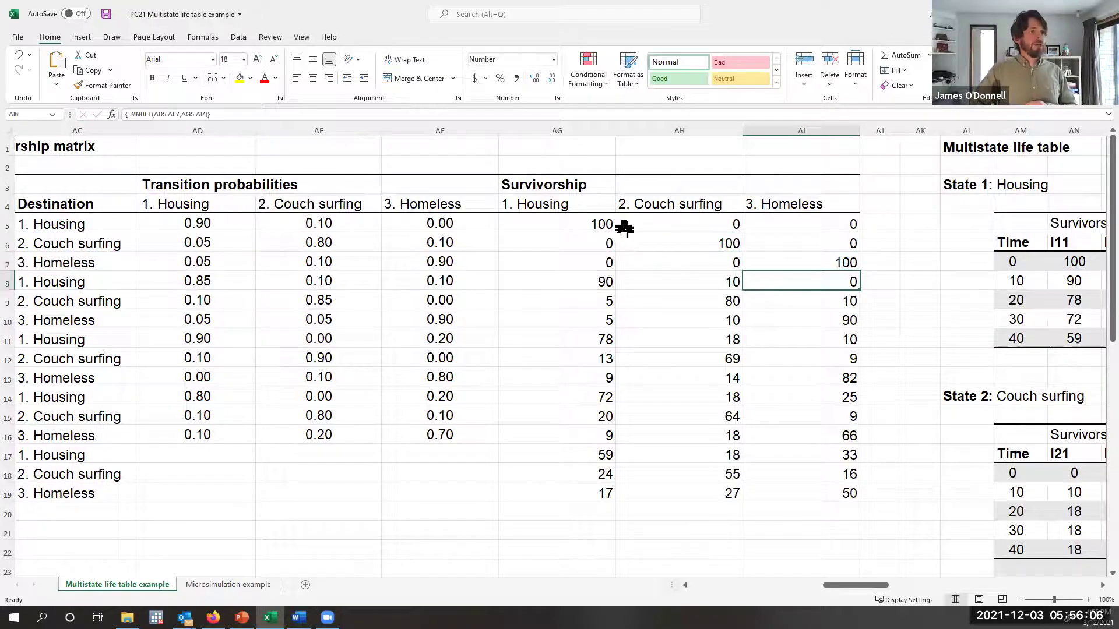
# - Inspect the survivorship ratio formula in BG6 of the multistate projections section
pyautogui.moveTo(880, 585); pyautogui.dragTo(945, 590)
pyautogui.moveTo(945, 589); pyautogui.dragTo(971, 588)
pyautogui.click(460, 244)
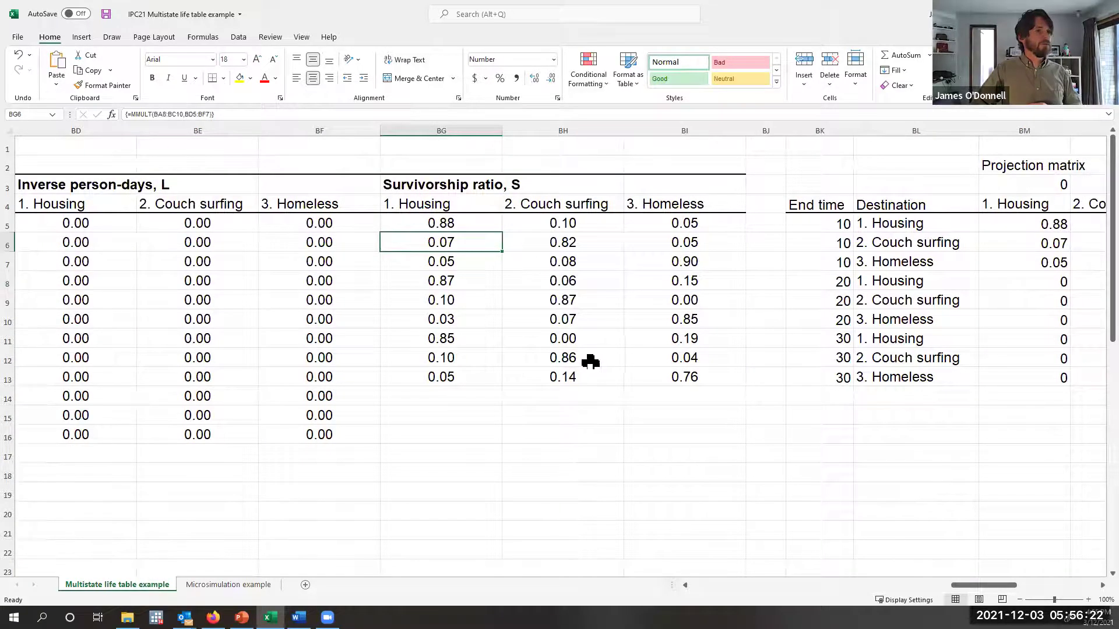
# - Inspect the population projection formula in CD11 and the projection matrix and starting population ranges it multiplies
pyautogui.moveTo(987, 587); pyautogui.dragTo(1006, 587)
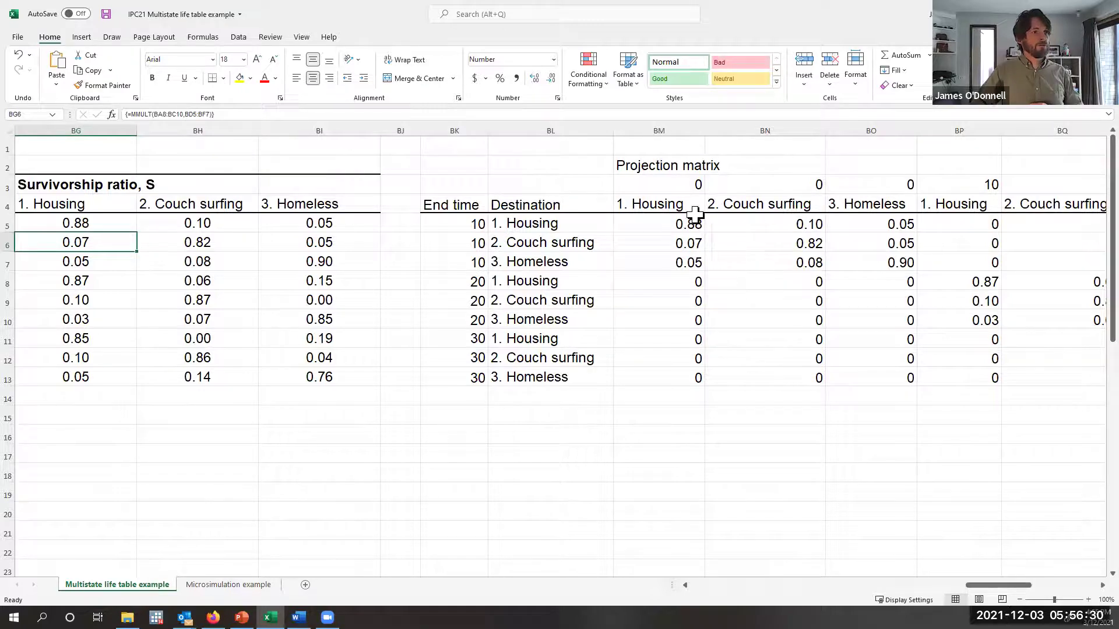
pyautogui.moveTo(1014, 585); pyautogui.dragTo(1092, 585)
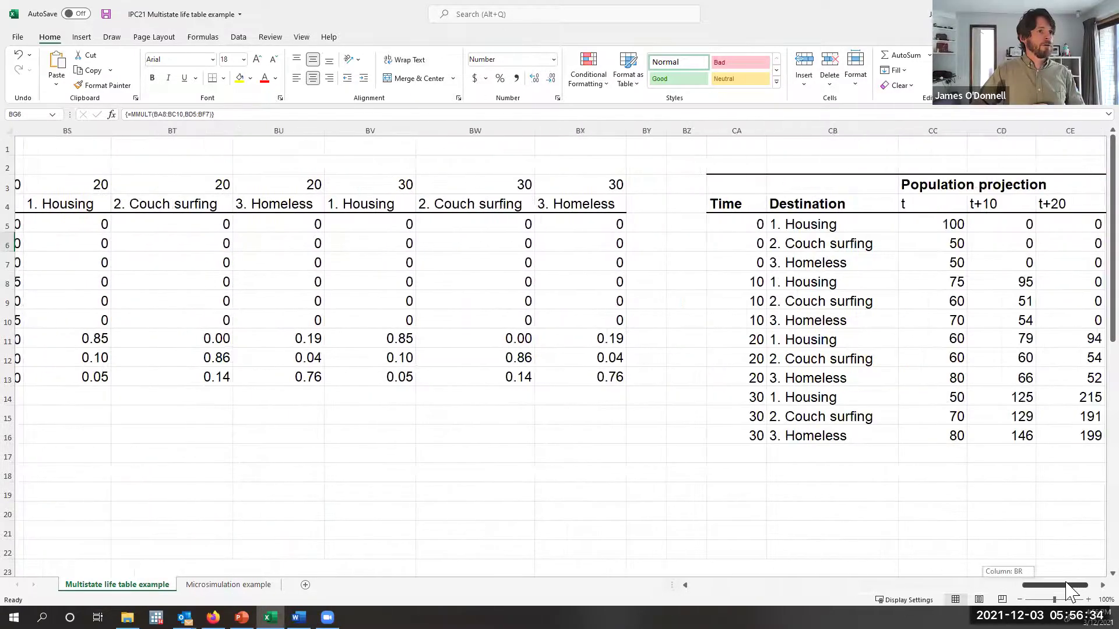
pyautogui.click(981, 227)
pyautogui.click(992, 339)
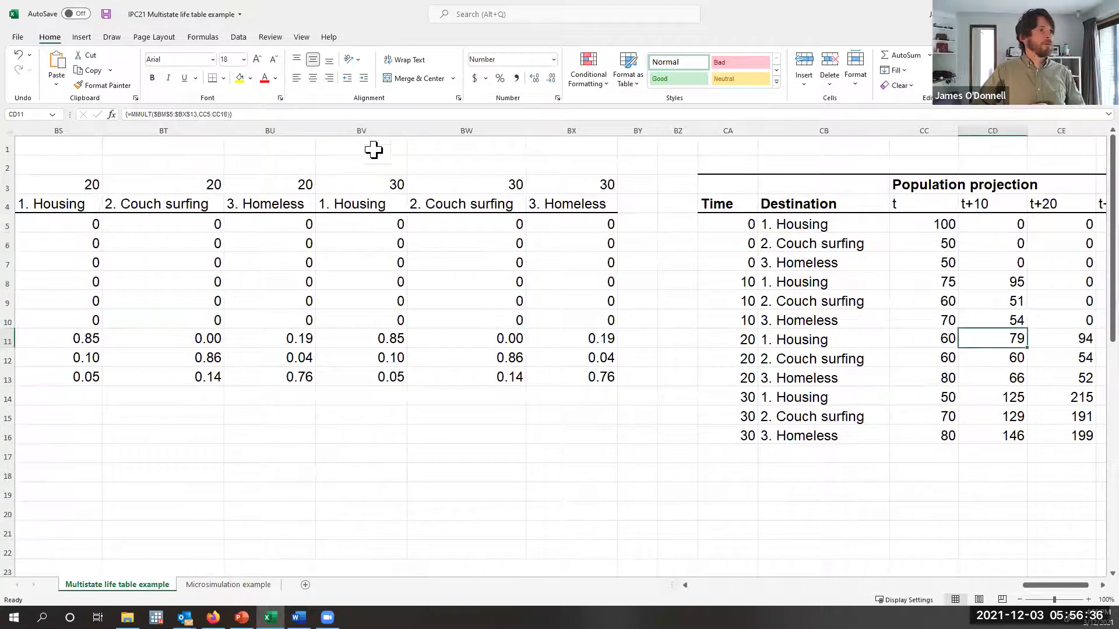
pyautogui.click(323, 111)
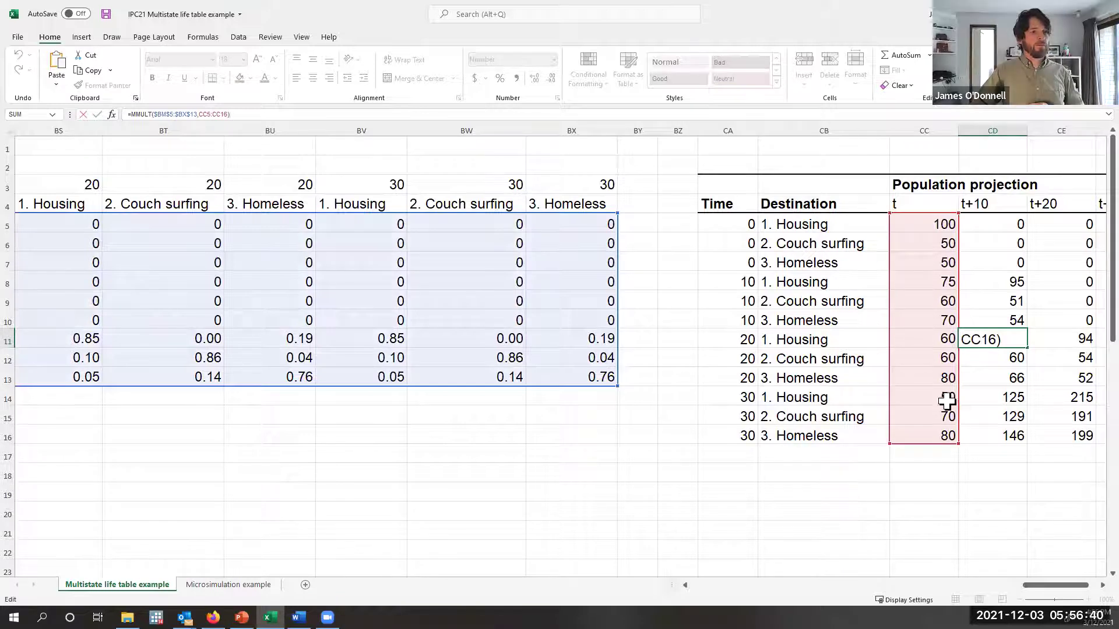
pyautogui.hotkey('ctrl', 'shift', 'Return')
# - Review the Population projection table across the t+10 to t+50 columns for the successive time groups
pyautogui.moveTo(1033, 585); pyautogui.dragTo(1048, 513)
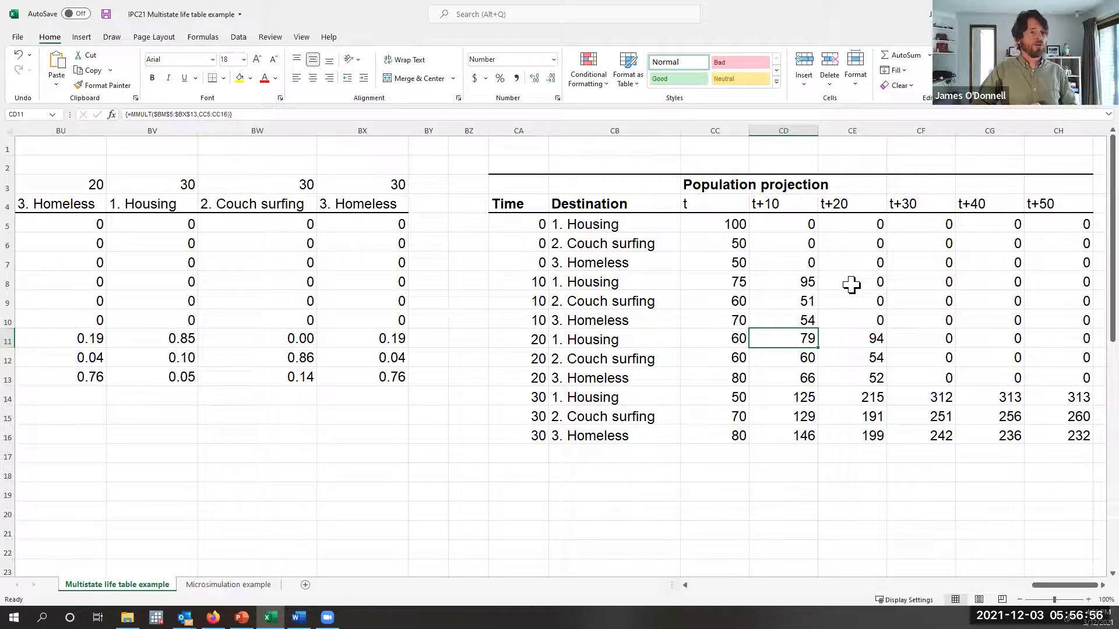
pyautogui.click(802, 224)
pyautogui.click(944, 240)
pyautogui.click(991, 244)
pyautogui.click(1041, 336)
pyautogui.click(1062, 374)
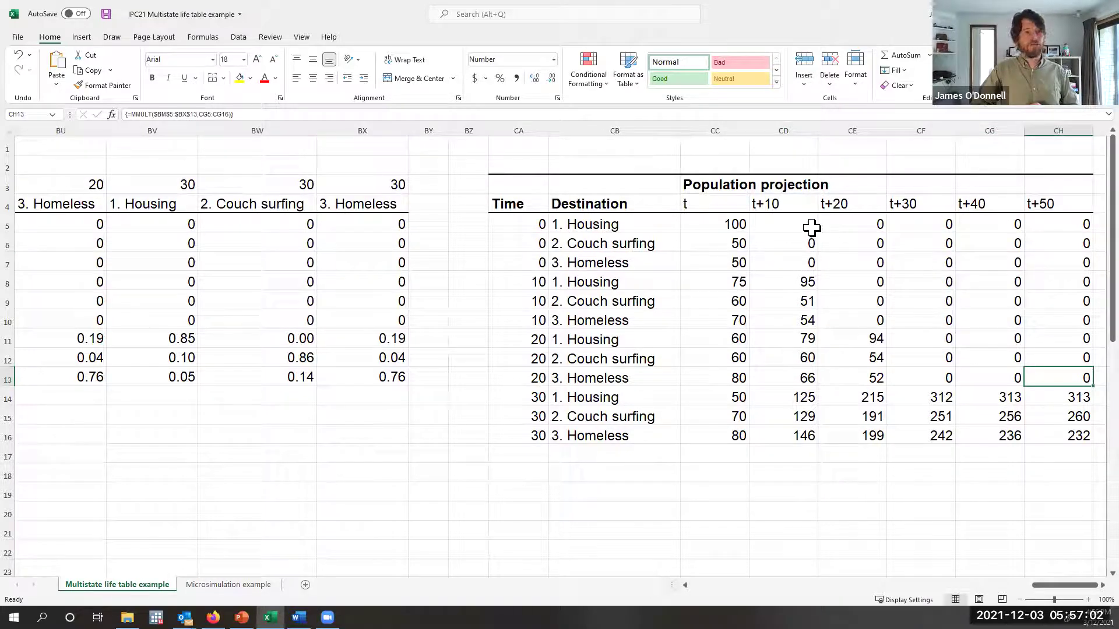
pyautogui.moveTo(812, 228); pyautogui.dragTo(823, 262)
pyautogui.click(845, 282)
pyautogui.press('Right')
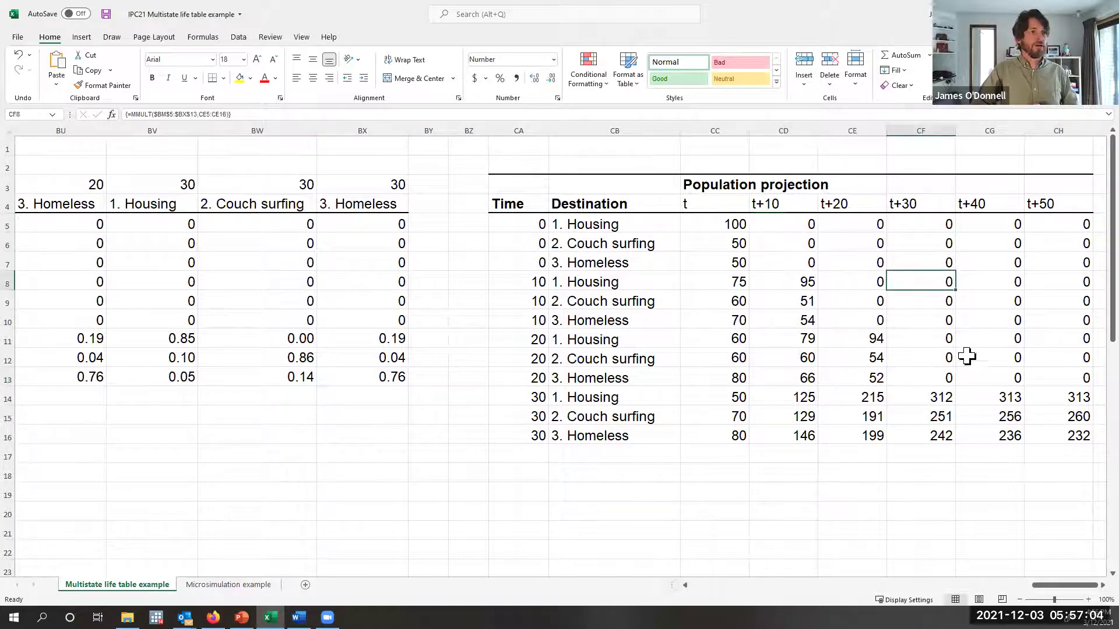
pyautogui.click(966, 356)
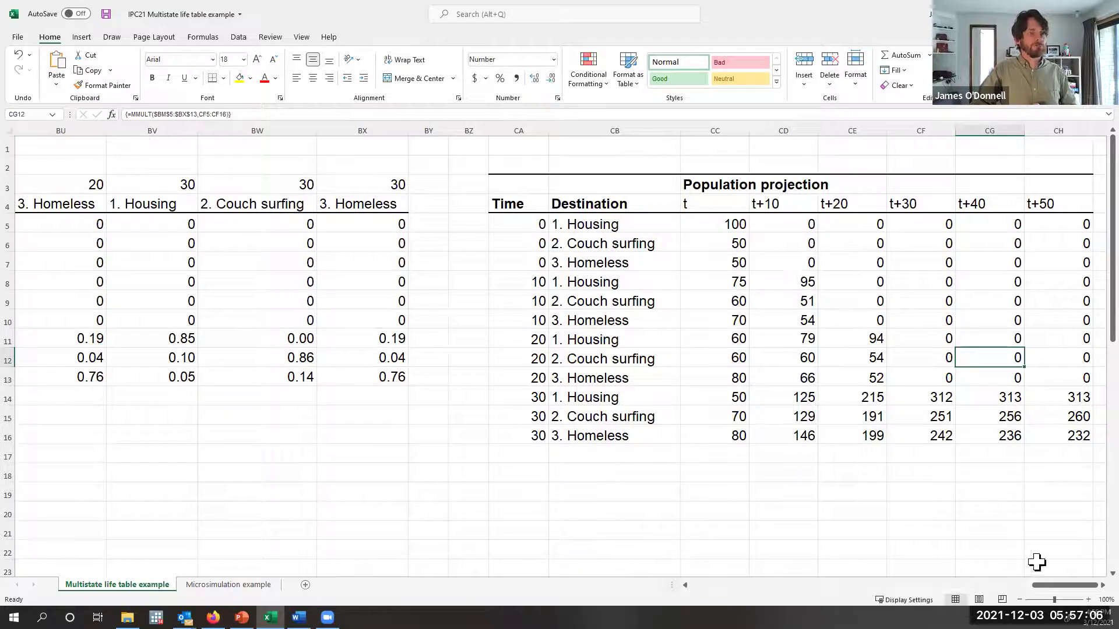
# - Open the Microsimulation example sheet and examine the ids and time-0 states of the ten simulated people
pyautogui.moveTo(1032, 585); pyautogui.dragTo(524, 572)
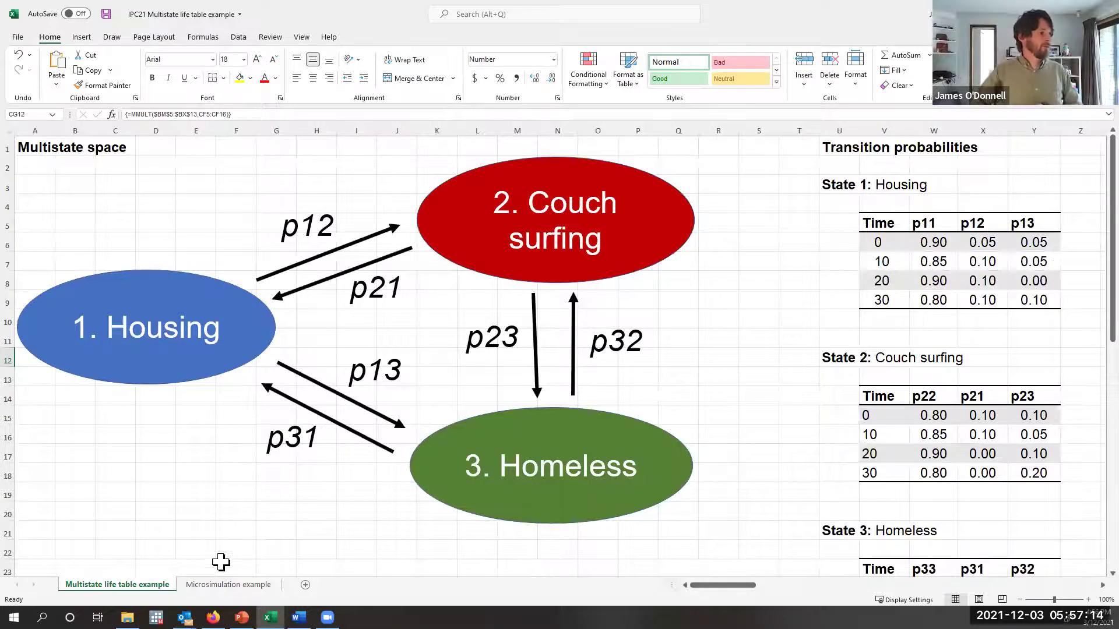
pyautogui.click(228, 586)
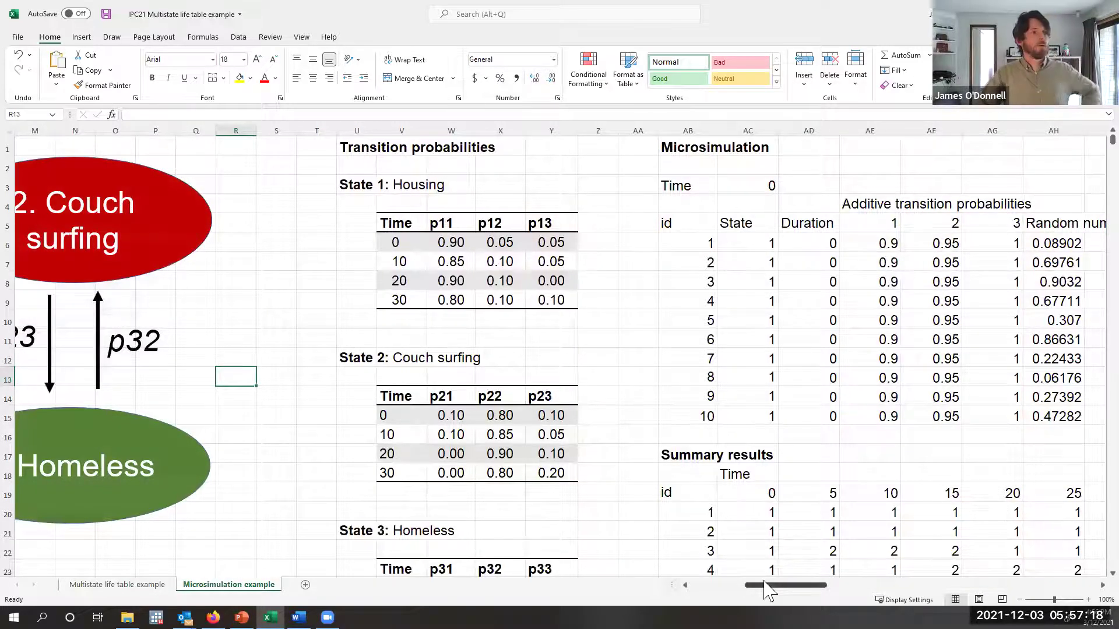
pyautogui.moveTo(784, 585); pyautogui.dragTo(821, 585)
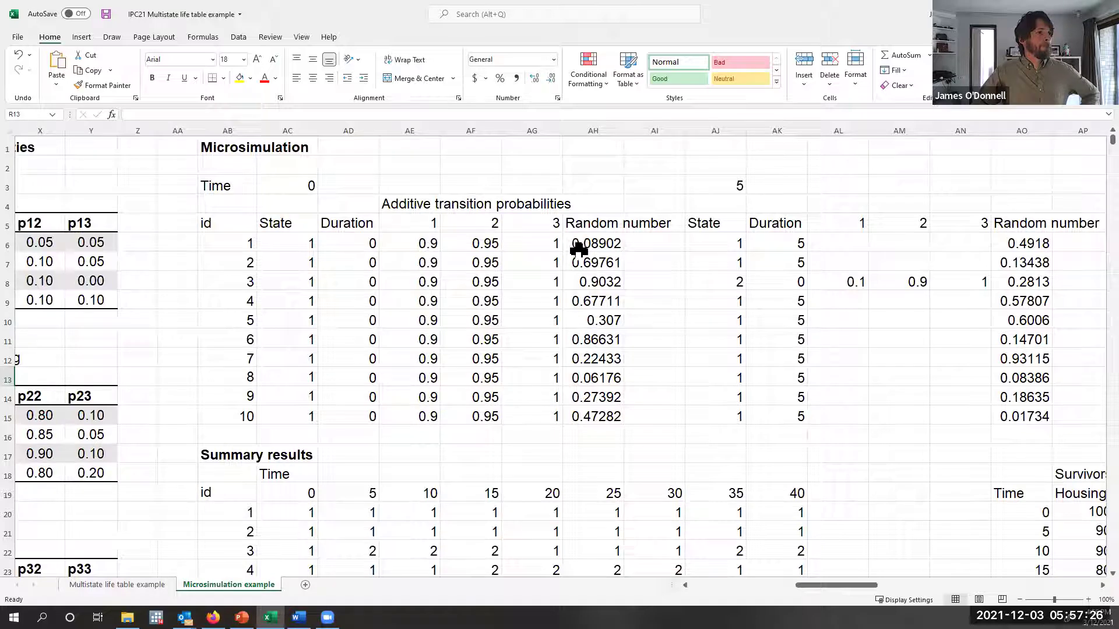
pyautogui.moveTo(238, 243); pyautogui.dragTo(225, 417)
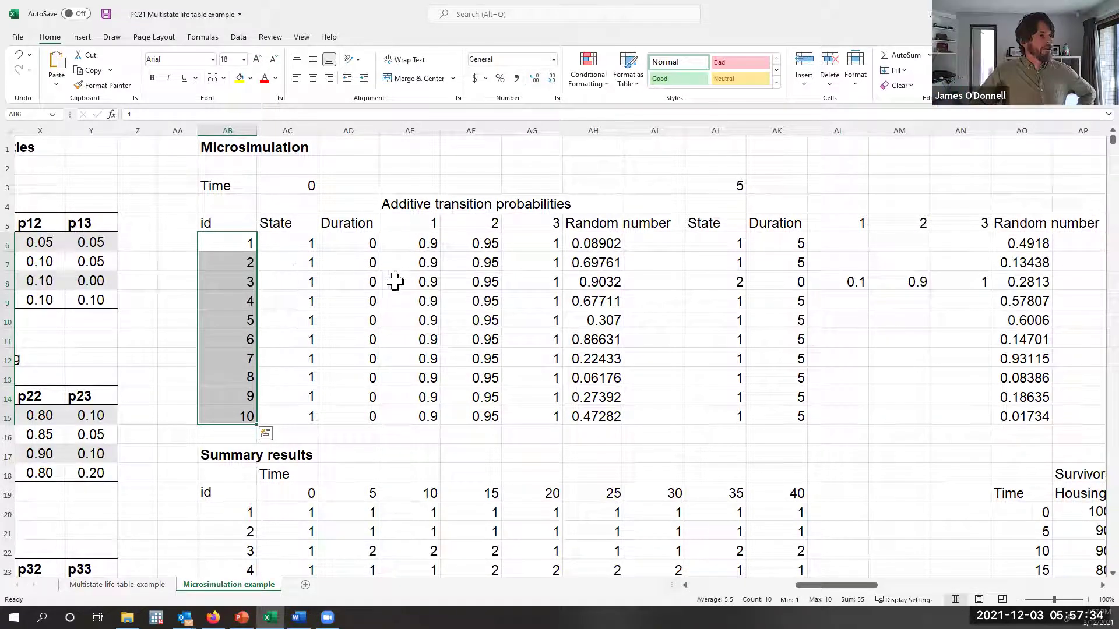
pyautogui.moveTo(292, 242); pyautogui.dragTo(302, 407)
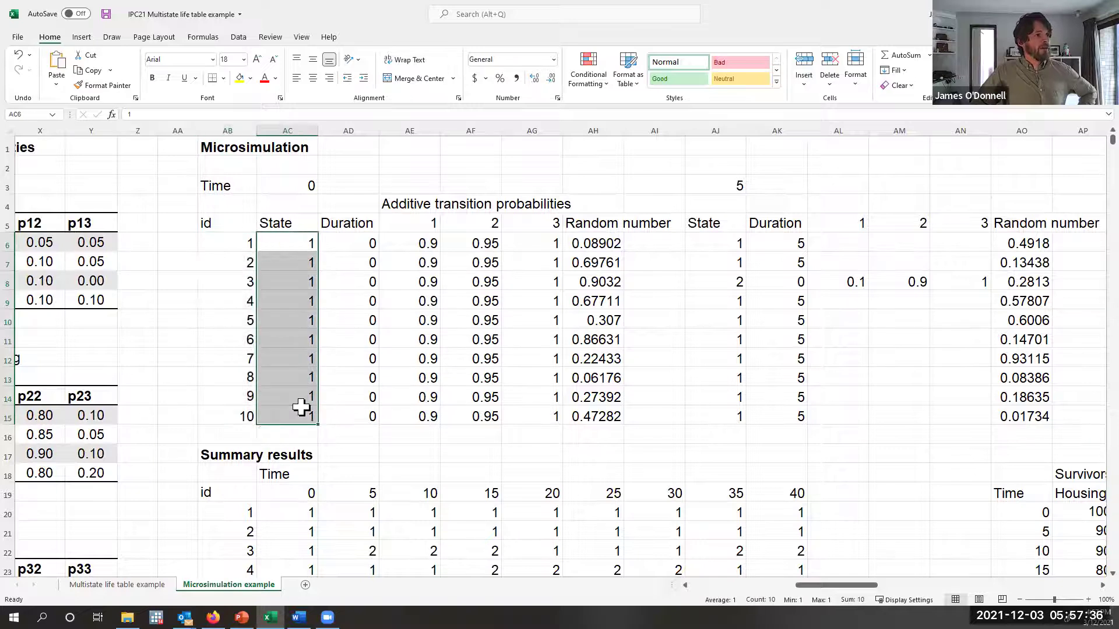
# - Inspect person 1's time-0 additive transition probability formulas in AE6, AF6 and AG6 and the random number formula in AH6
pyautogui.click(422, 242)
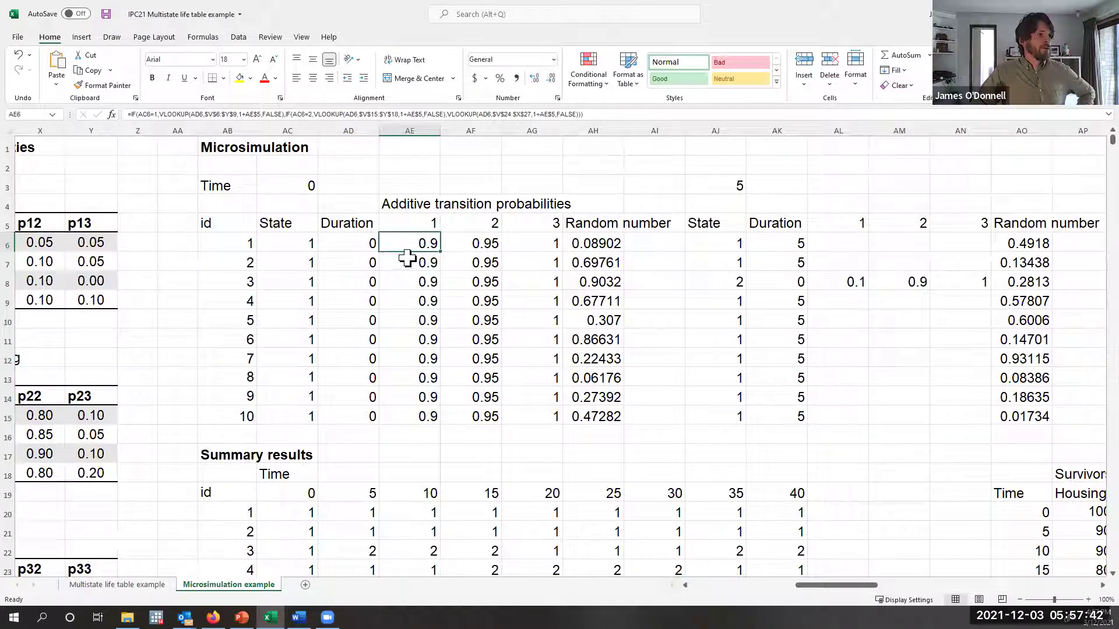
pyautogui.click(485, 243)
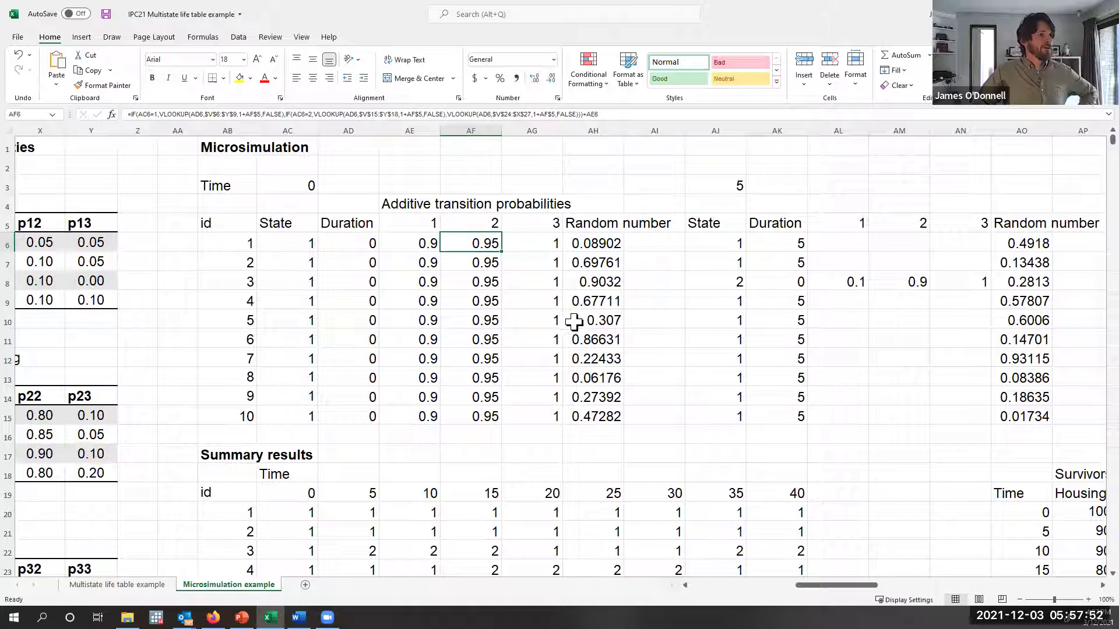
pyautogui.click(533, 245)
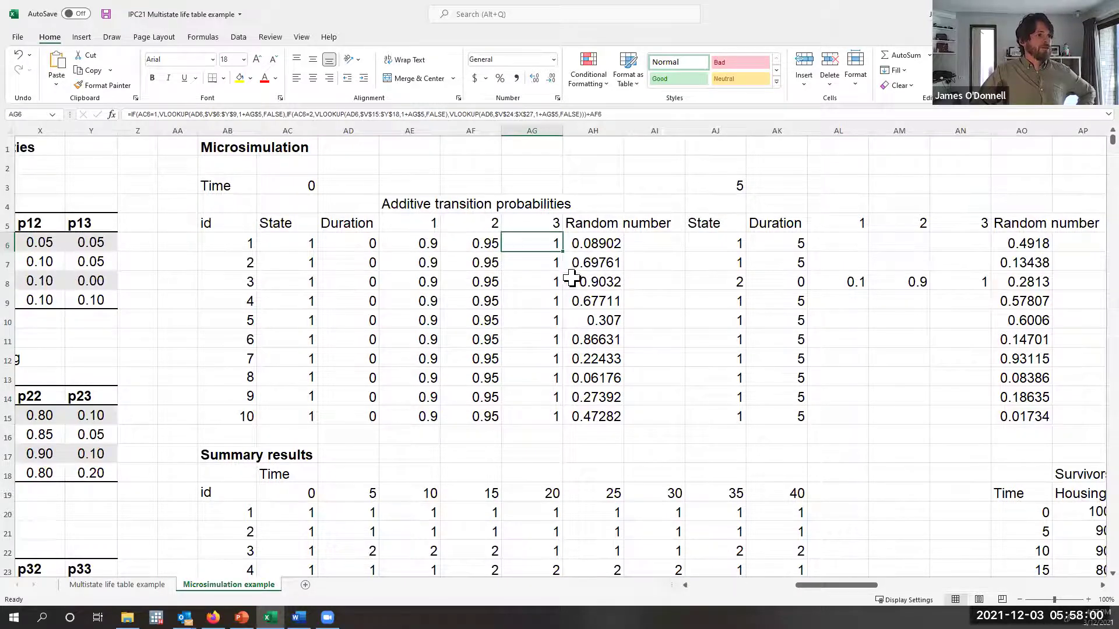
pyautogui.click(594, 243)
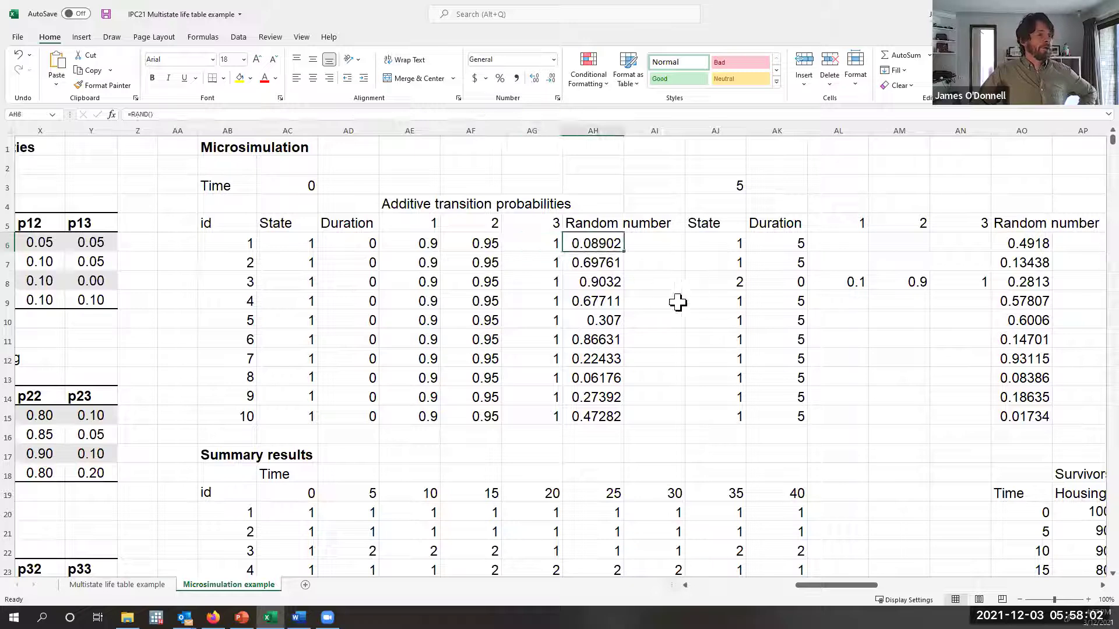
# - Inspect the time-5 State formulas for persons 1 and 3 in AJ6 and AJ8 and the cells they reference
pyautogui.click(703, 249)
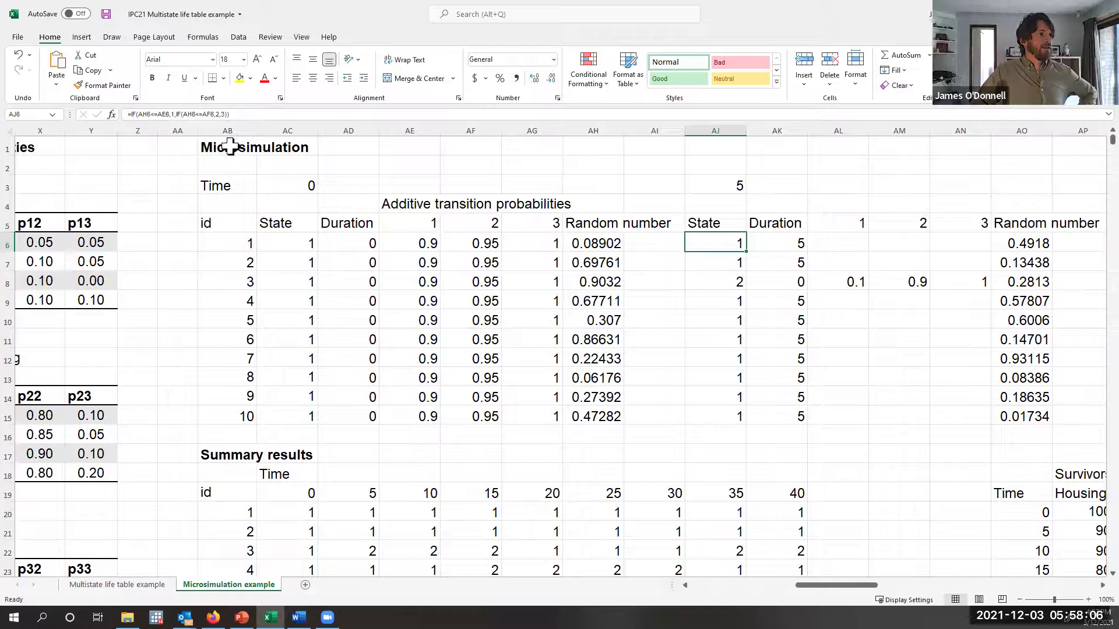
pyautogui.click(251, 116)
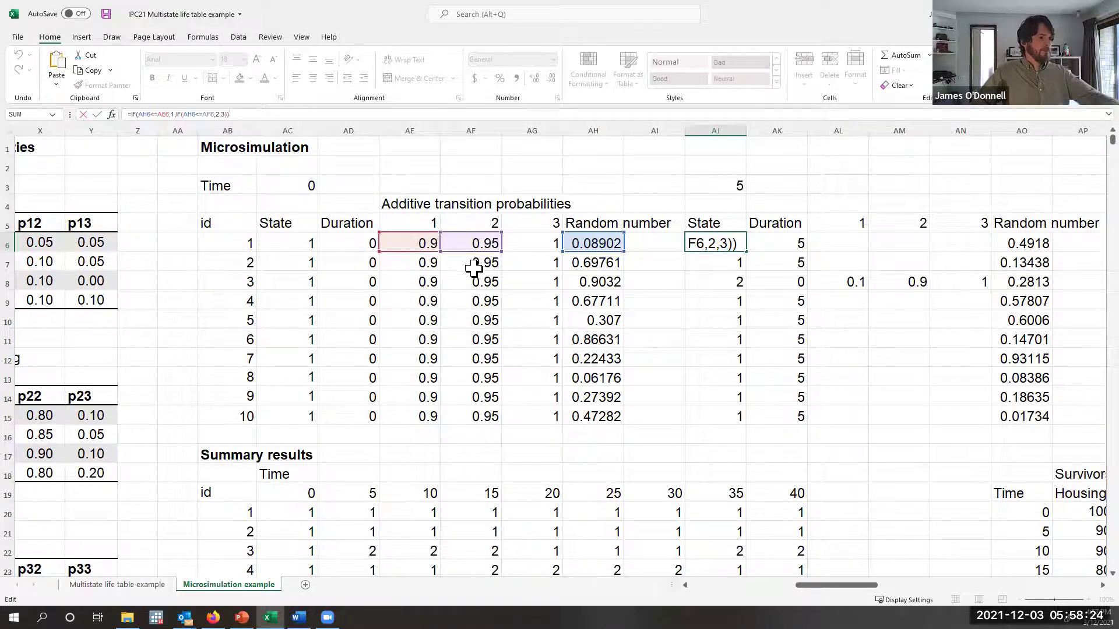
pyautogui.press('Return')
pyautogui.click(715, 279)
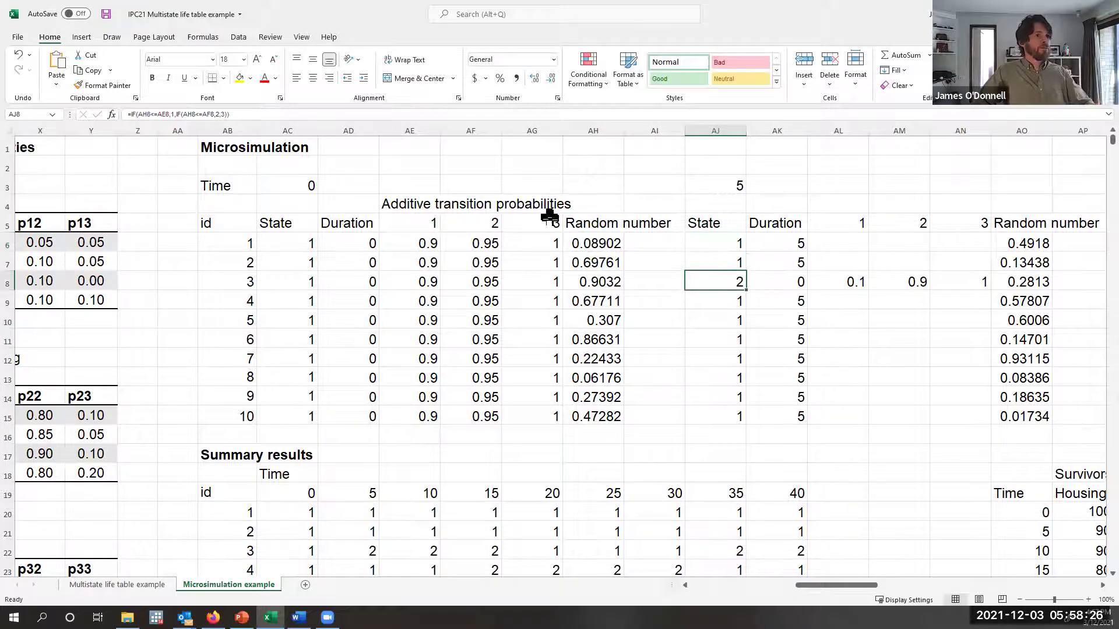
pyautogui.click(403, 114)
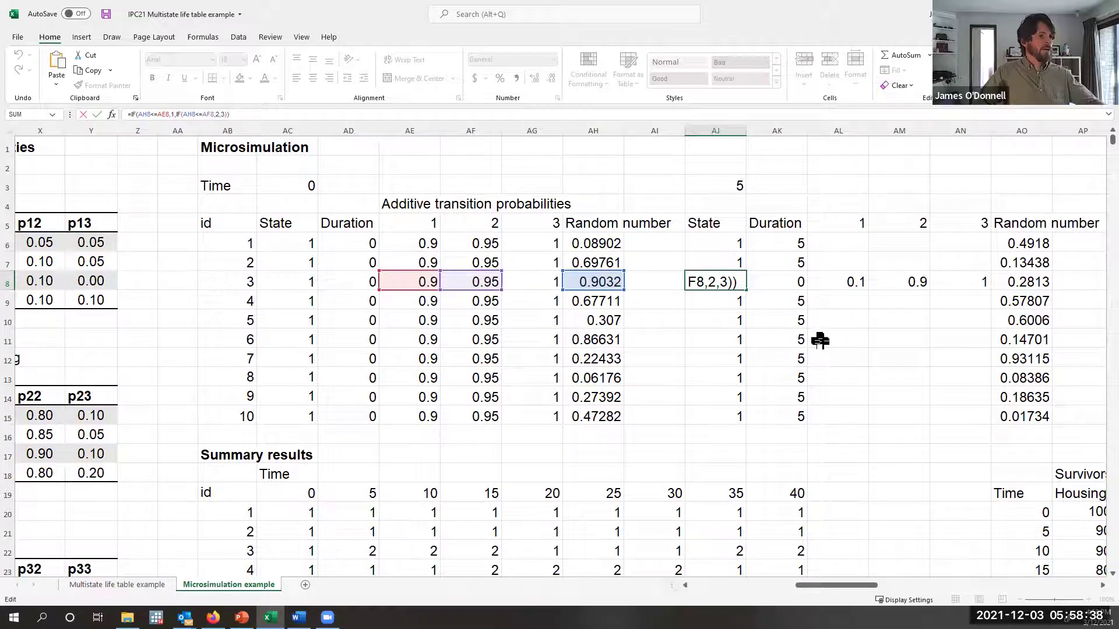
pyautogui.hotkey('ctrl', 'Return')
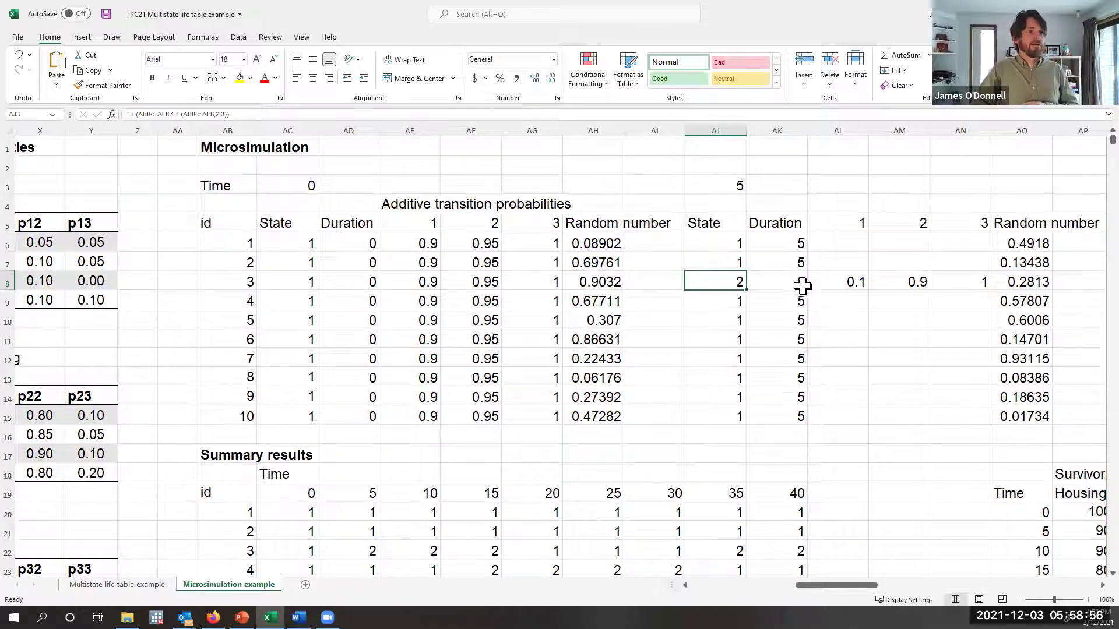
# - Inspect person 3's time-5 additive transition probabilities in AL8, AM8 and AN8 and the random number formula in AO8
pyautogui.click(855, 282)
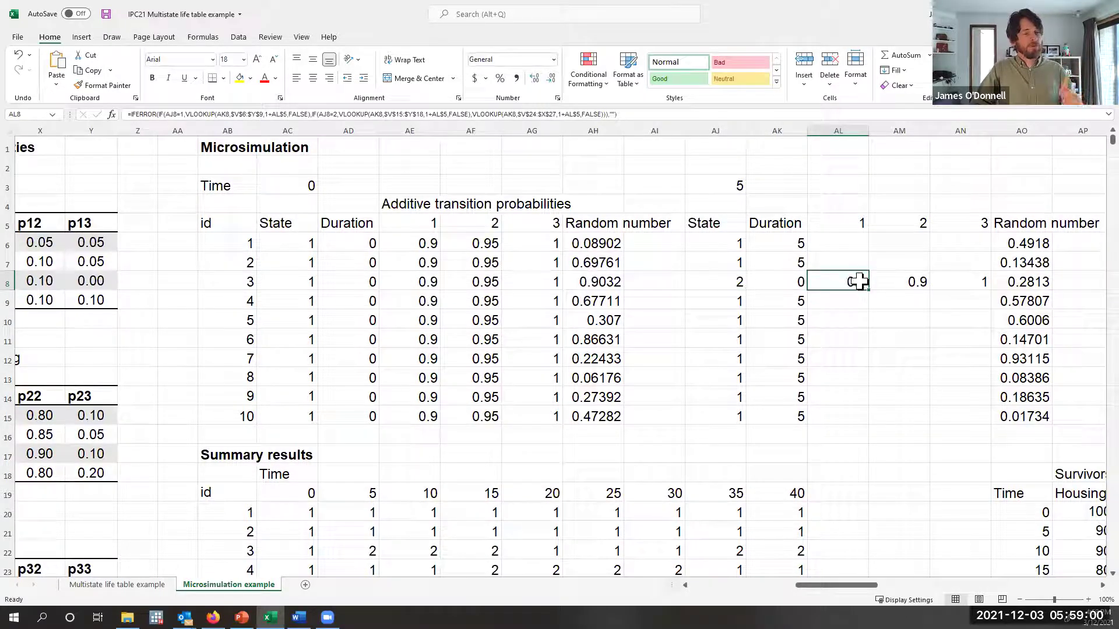
pyautogui.moveTo(836, 585); pyautogui.dragTo(841, 585)
pyautogui.click(849, 283)
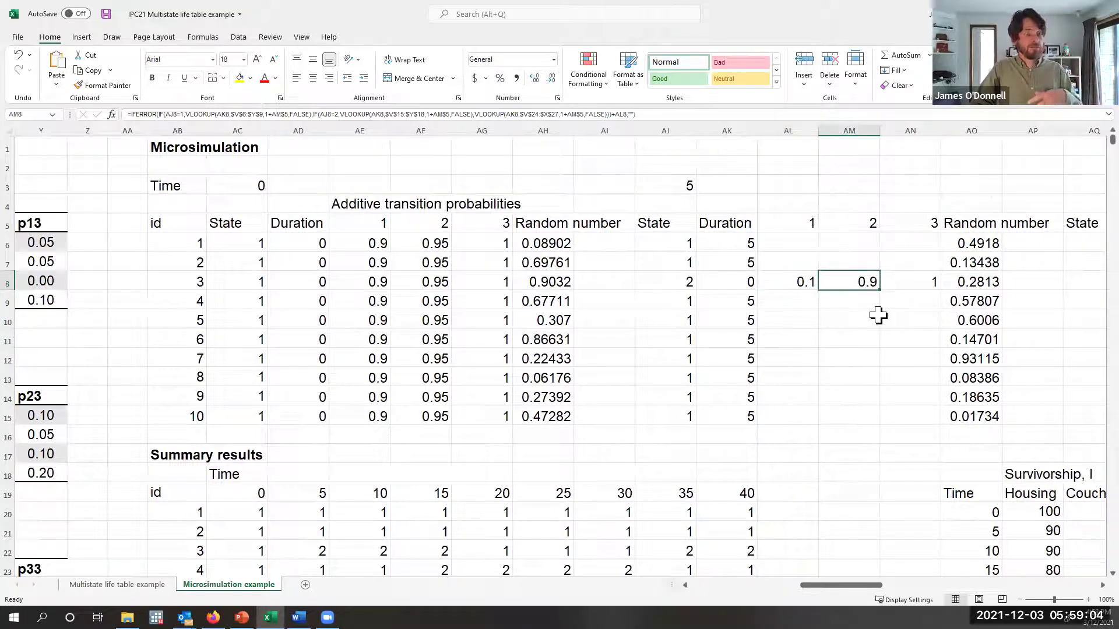
pyautogui.click(900, 279)
pyautogui.moveTo(861, 586); pyautogui.dragTo(885, 585)
pyautogui.click(745, 282)
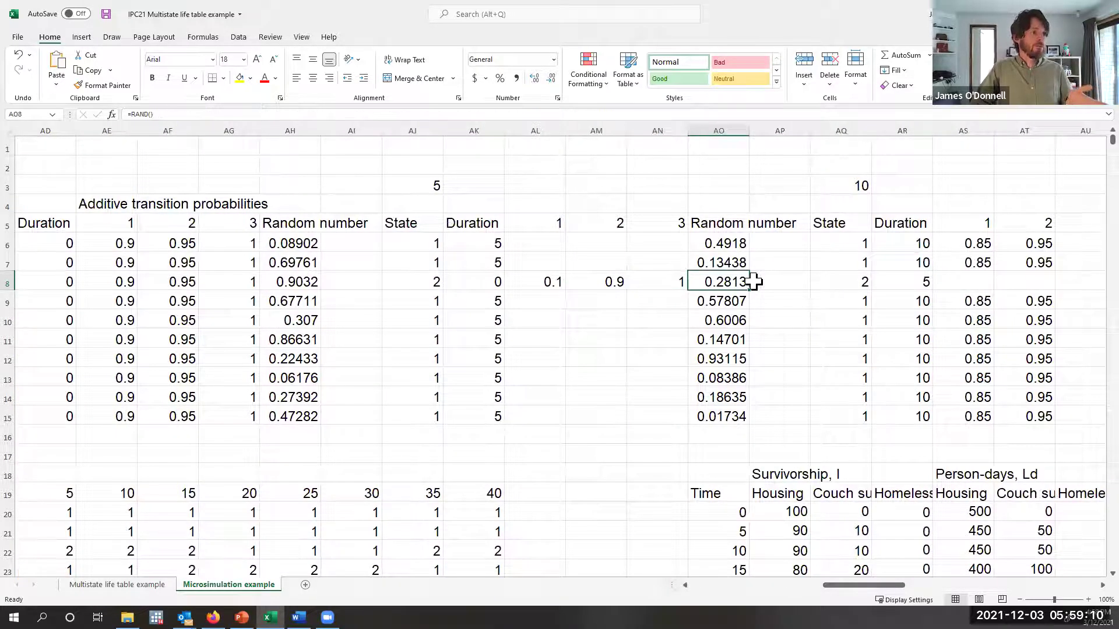
# - Inspect person 3's time-10 State formula in AQ8 and the cells it references
pyautogui.click(860, 279)
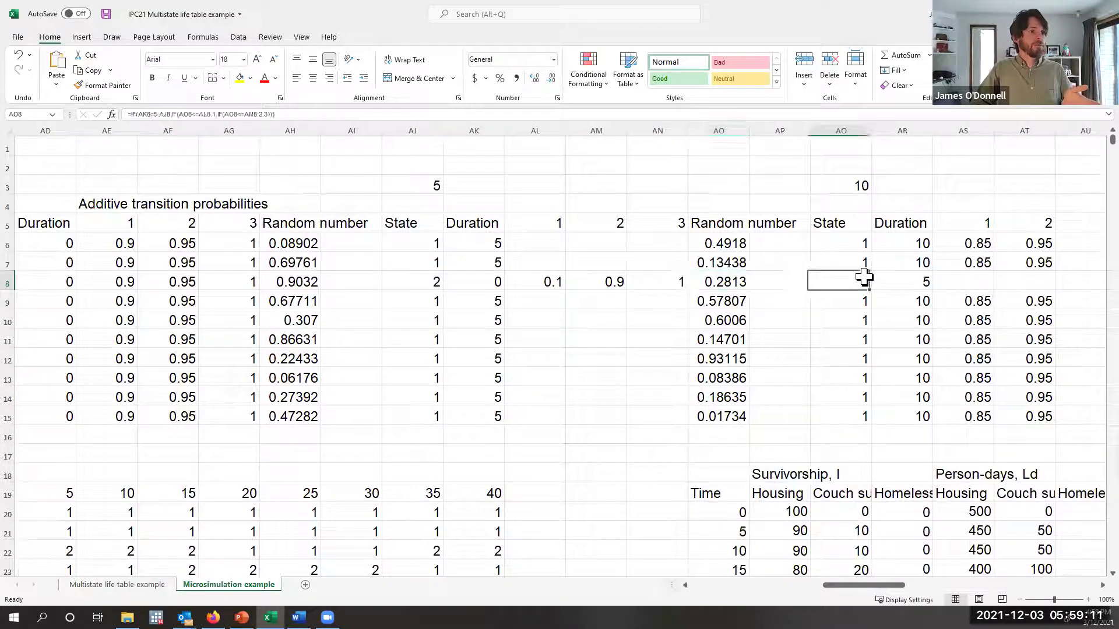
pyautogui.click(318, 115)
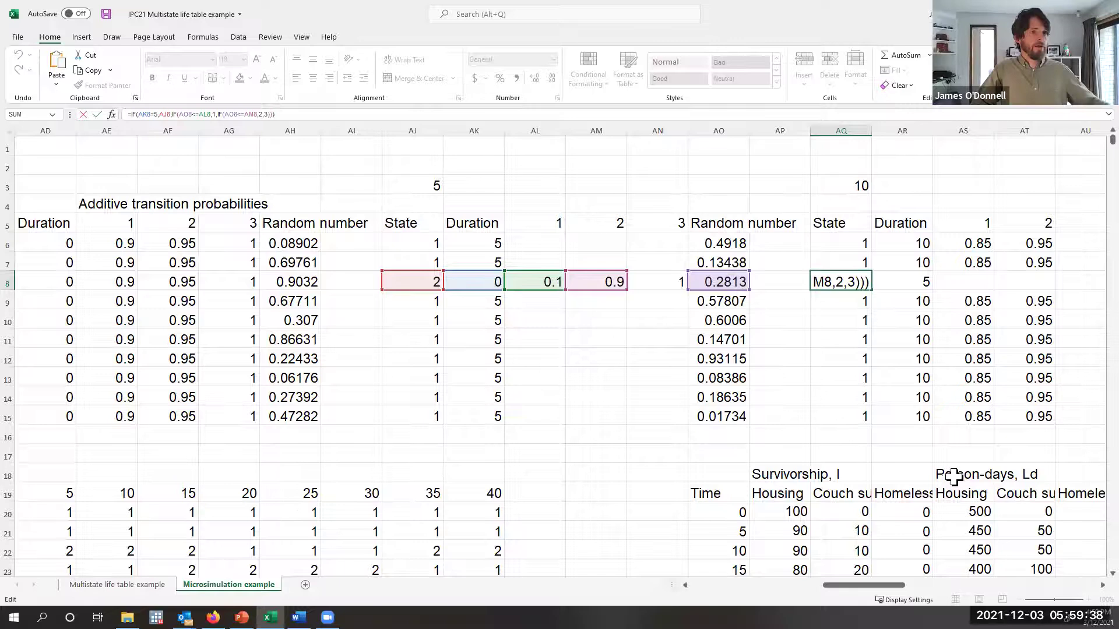
# - Review the Summary results table listing each person's state by id from time 0 to 40
pyautogui.moveTo(861, 585); pyautogui.dragTo(786, 585)
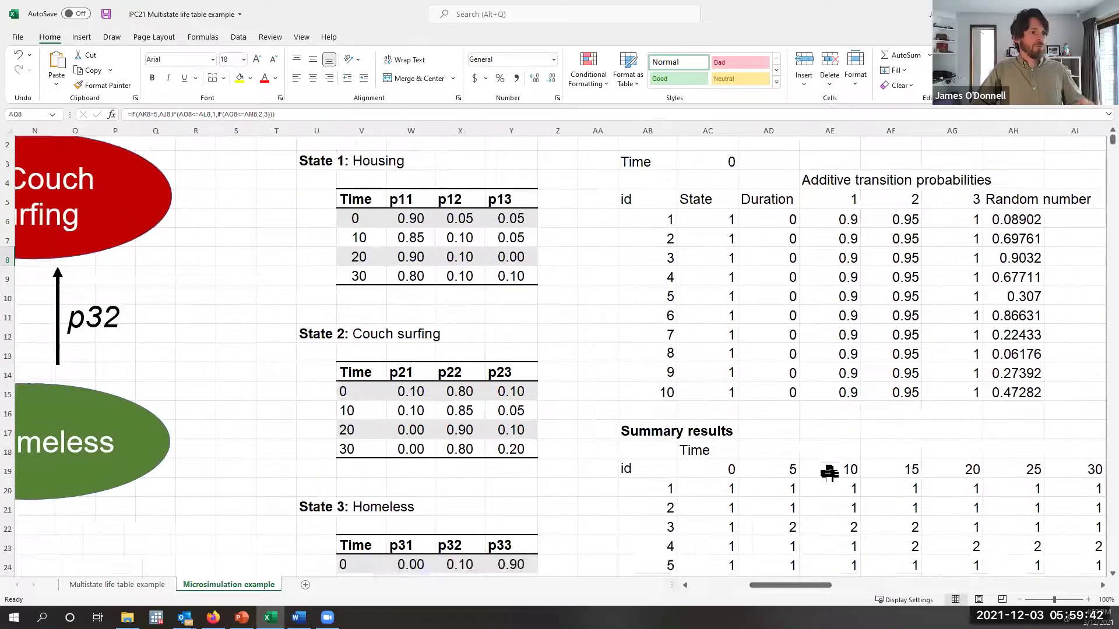
pyautogui.scroll(-12, 827, 470)
pyautogui.scroll(11, 828, 471)
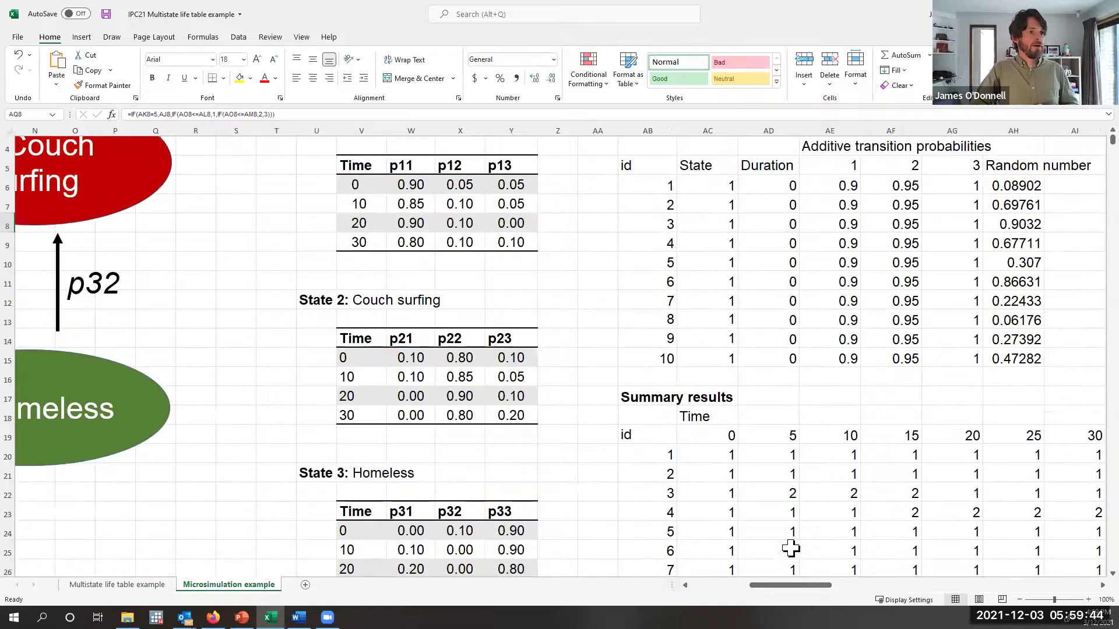
pyautogui.scroll(-5, 791, 548)
pyautogui.moveTo(791, 585); pyautogui.dragTo(736, 520)
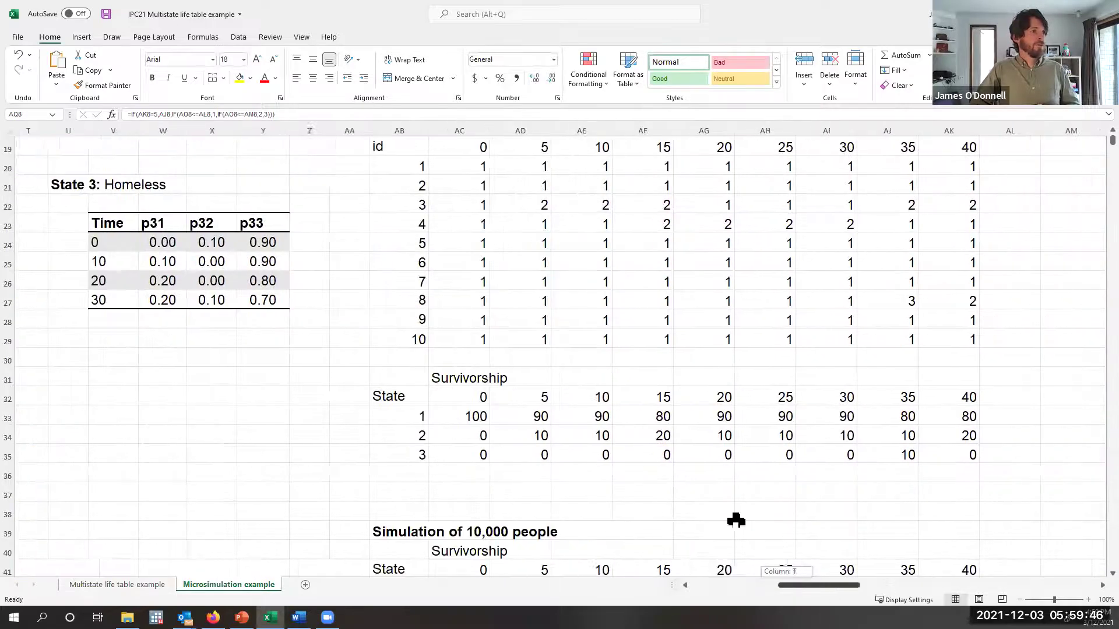
pyautogui.hscroll(3, 375, 343)
pyautogui.scroll(4, 779, 257)
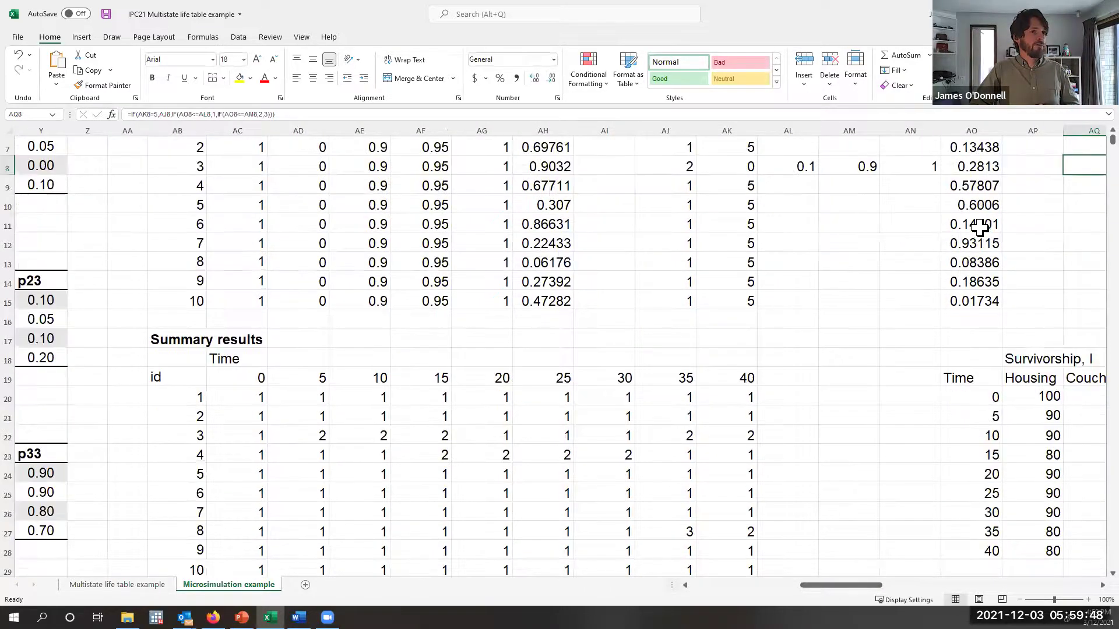
pyautogui.scroll(-1, 592, 362)
pyautogui.click(314, 342)
pyautogui.click(690, 432)
pyautogui.click(312, 338)
pyautogui.click(543, 357)
pyautogui.click(679, 415)
# - Inspect the COUNTIF survivorship formula for state 1 at time 0 in AC33 and the cells it counts
pyautogui.scroll(-2, 547, 406)
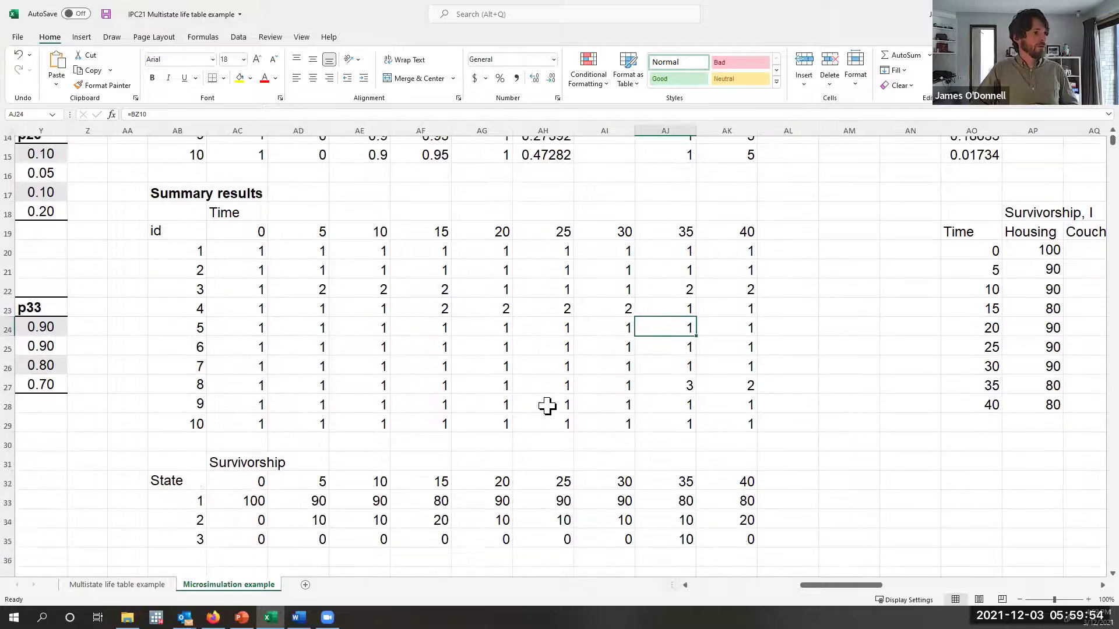
pyautogui.scroll(-1, 547, 406)
pyautogui.click(253, 475)
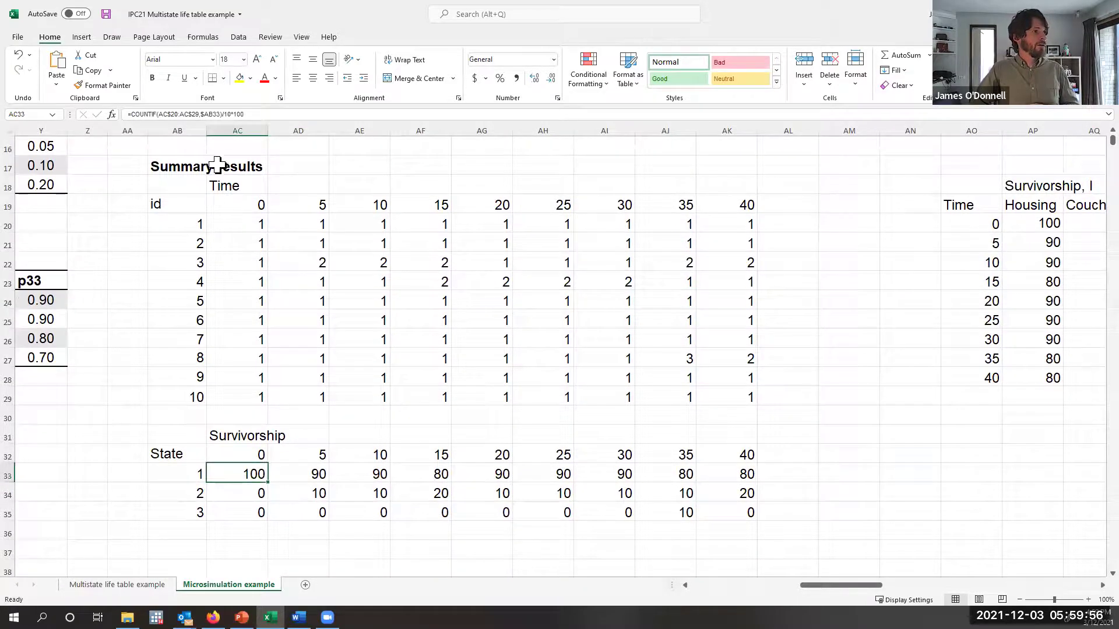
pyautogui.click(232, 115)
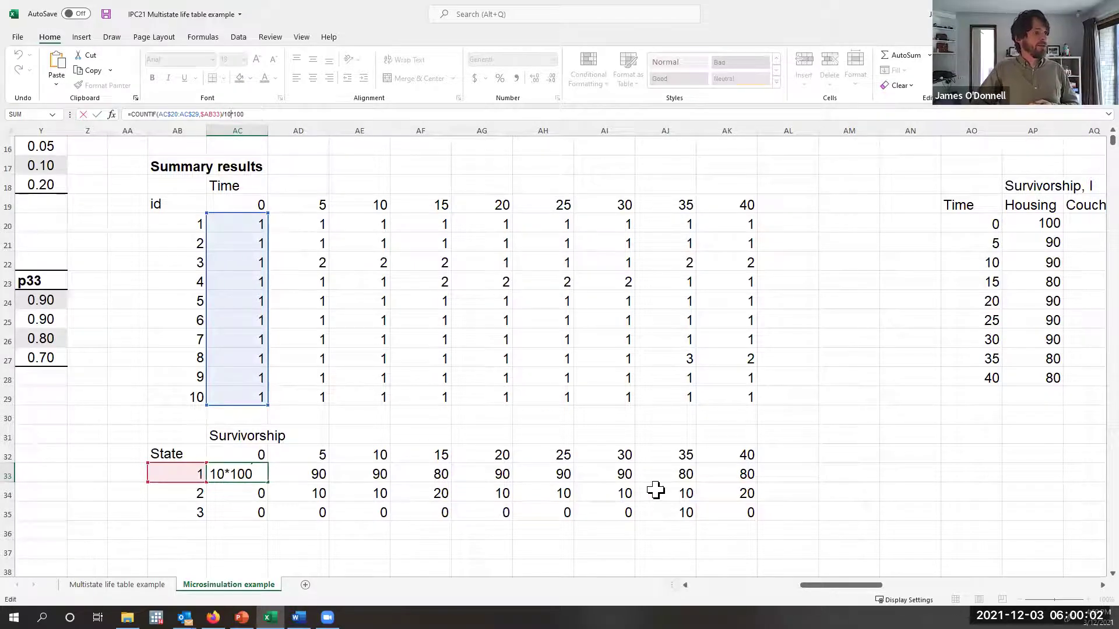
pyautogui.press('Escape')
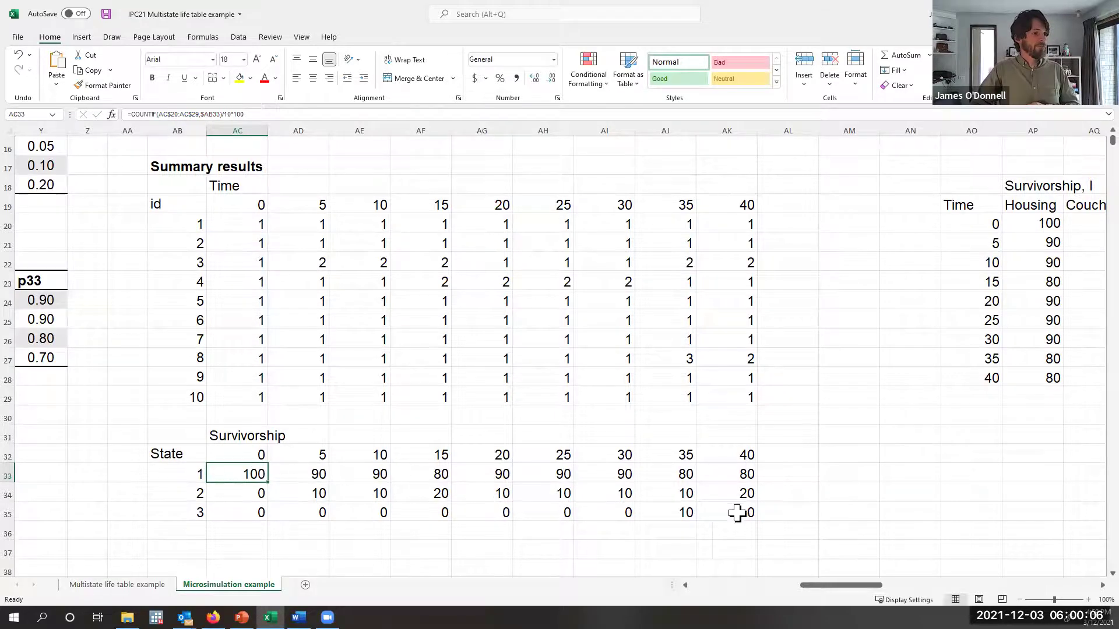
# - Inspect the couch surfing person-days formula in AT21 and the time-0 housing state duration formula in AV20
pyautogui.moveTo(834, 588); pyautogui.dragTo(863, 587)
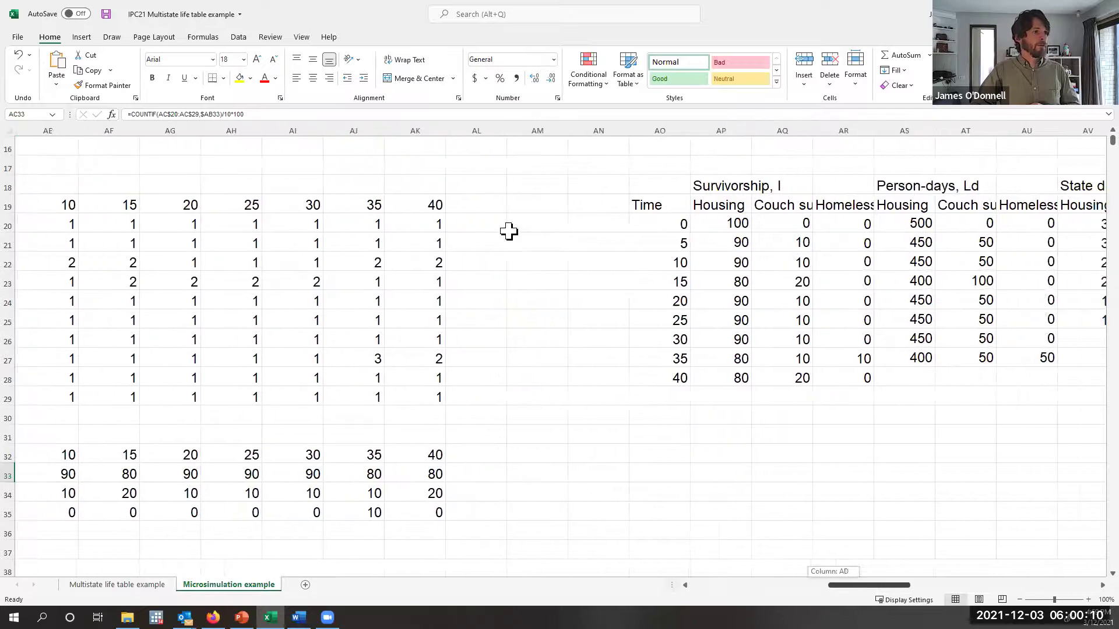
pyautogui.hscroll(3, 507, 230)
pyautogui.click(579, 242)
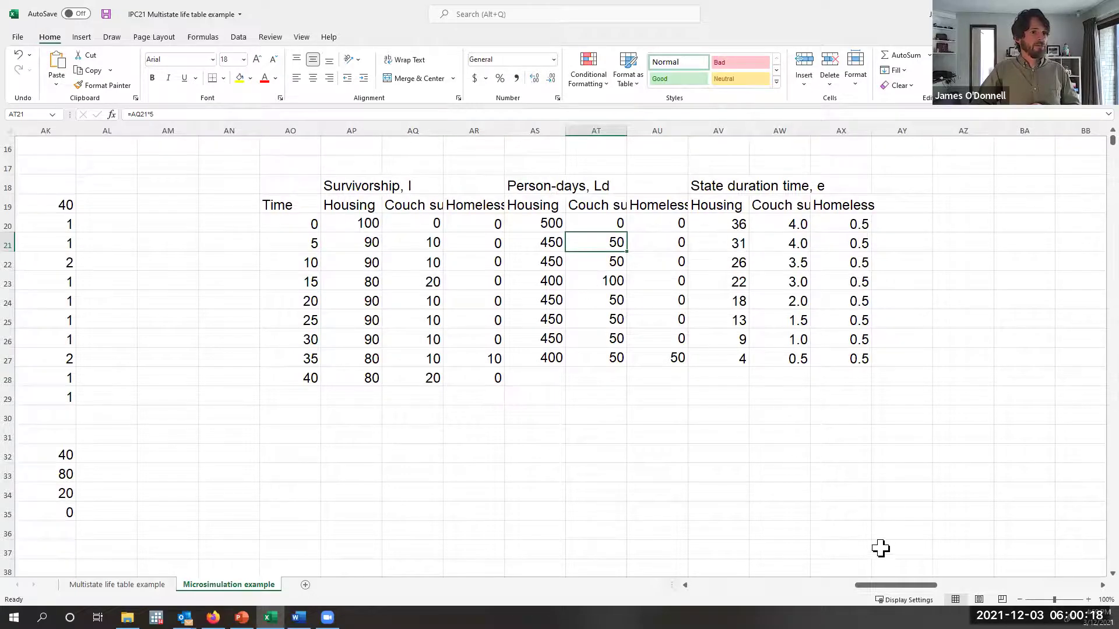
pyautogui.click(736, 223)
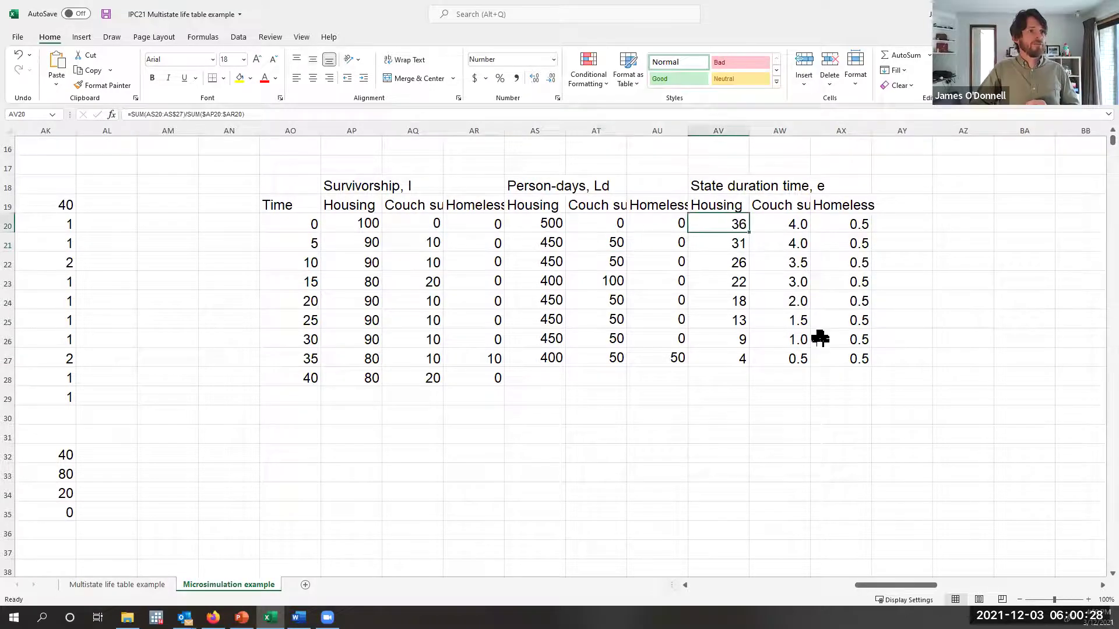
# - Review the survivorship table for the simulation of 10,000 people and the Running averages columns for states 2 and 3
pyautogui.moveTo(881, 586); pyautogui.dragTo(812, 586)
pyautogui.scroll(-6, 731, 397)
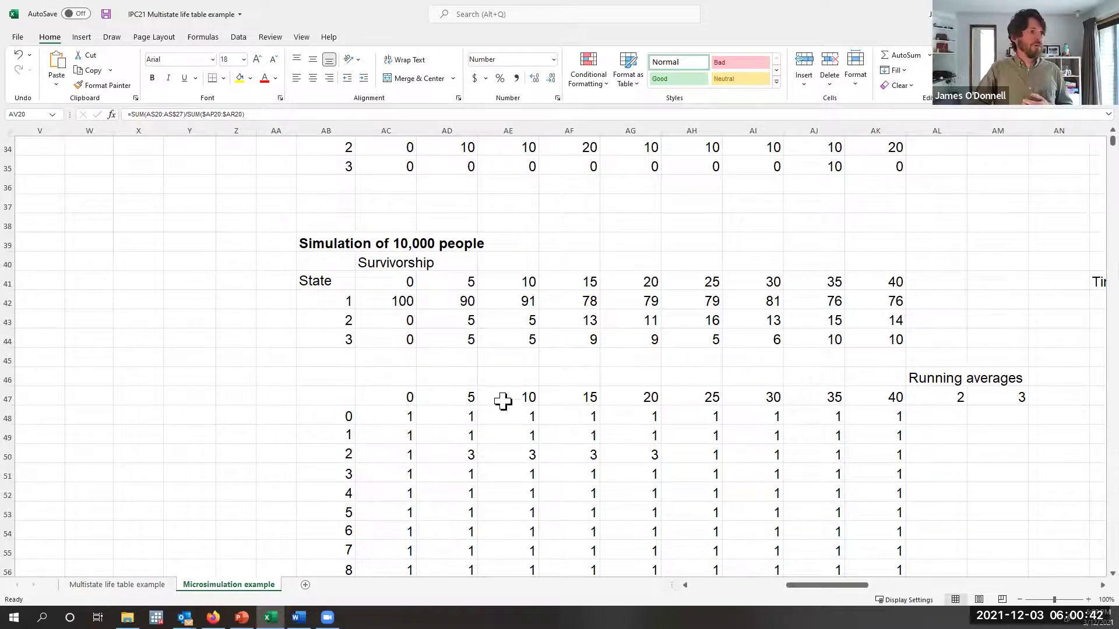
pyautogui.moveTo(794, 586); pyautogui.dragTo(842, 586)
pyautogui.scroll(-7, 476, 364)
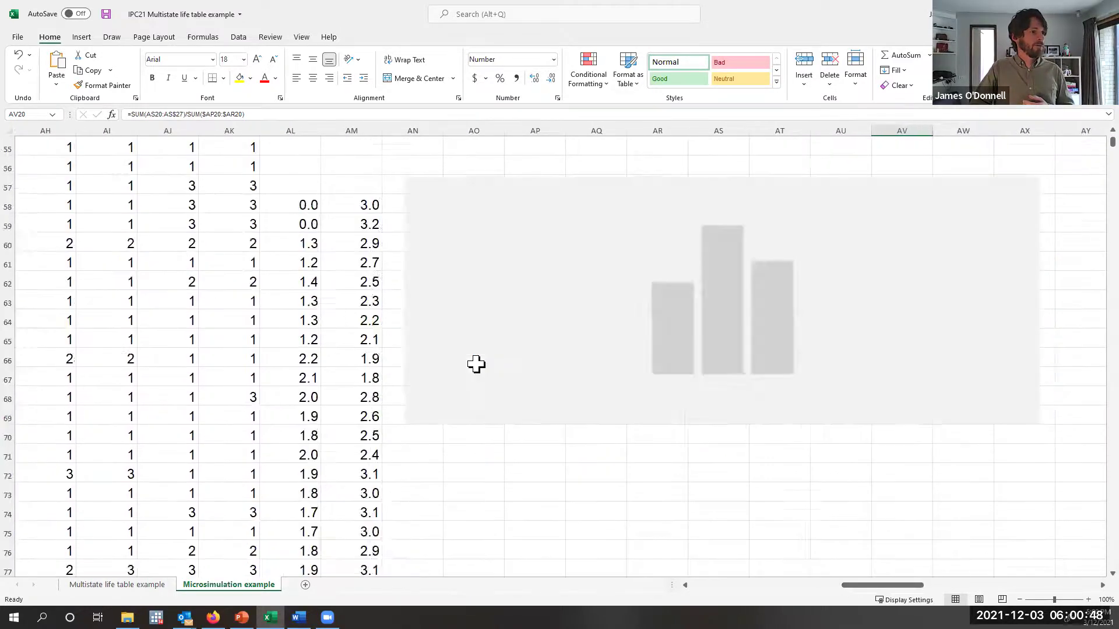
# - Move the expected state duration time chart up to start at row 47, beside the Running averages columns, and examine its curves
pyautogui.scroll(-1, 477, 364)
pyautogui.scroll(5, 475, 365)
pyautogui.moveTo(540, 413); pyautogui.dragTo(519, 222)
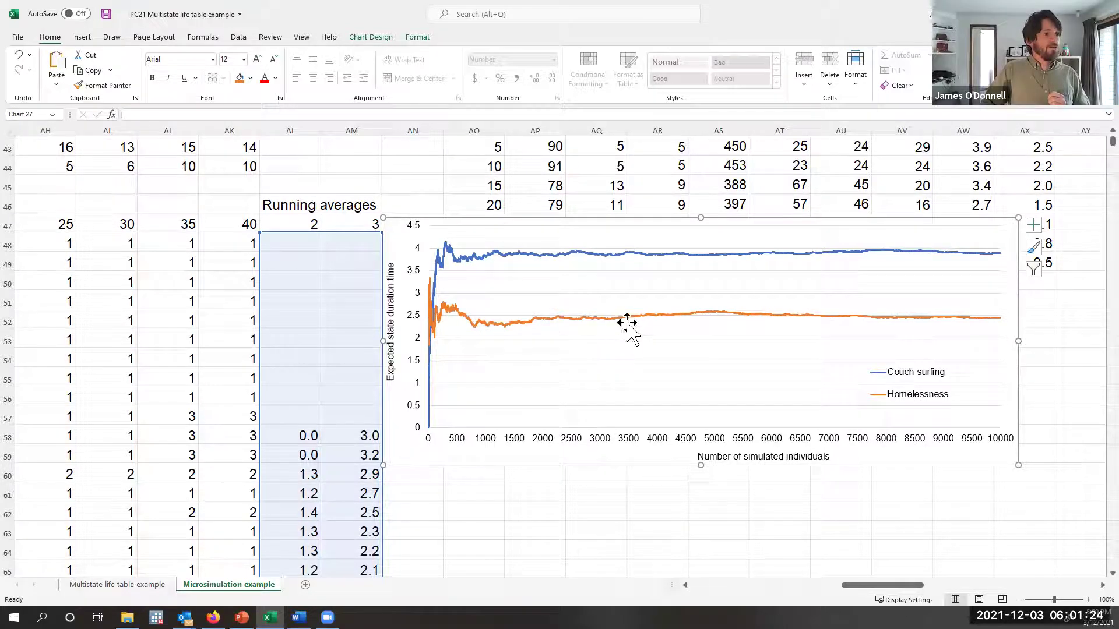
pyautogui.moveTo(621, 321)
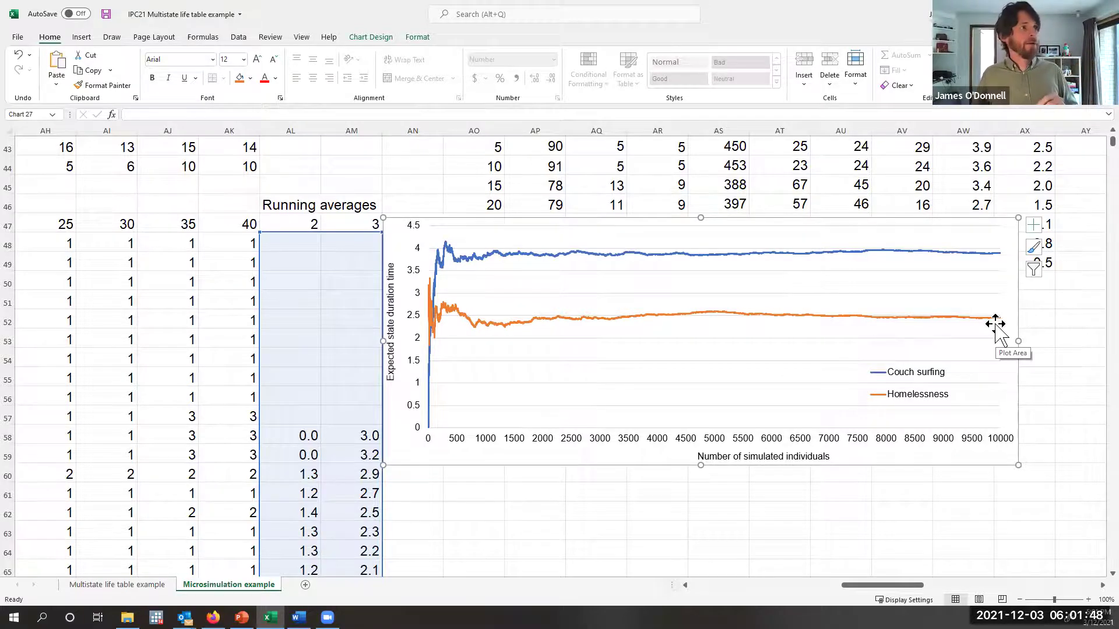
pyautogui.scroll(3, 995, 324)
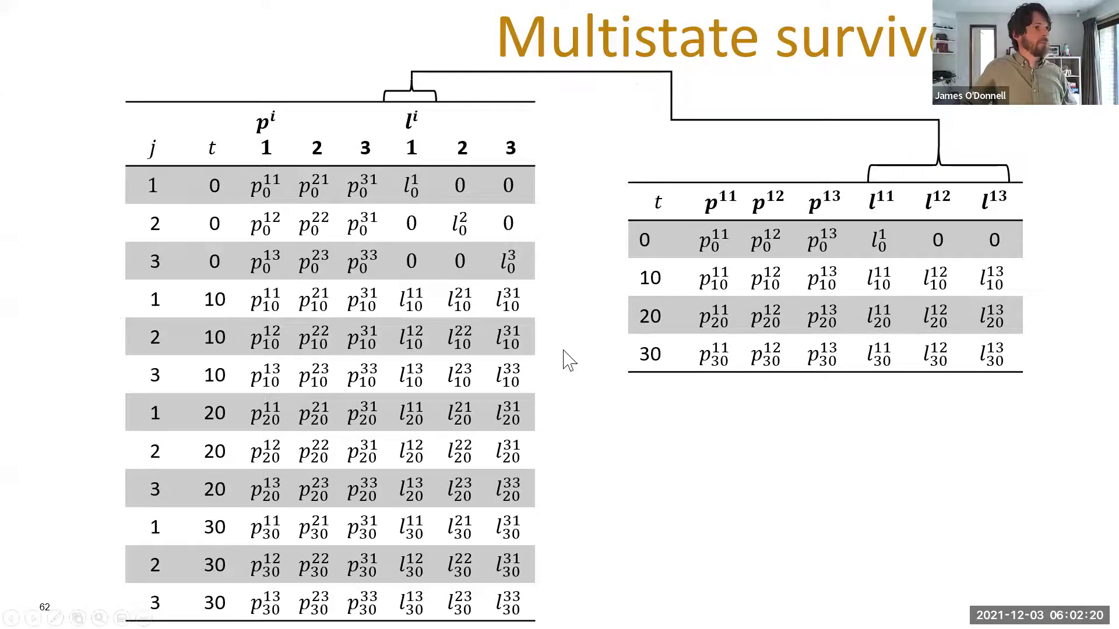
pyautogui.press('Right')
pyautogui.press('Right')
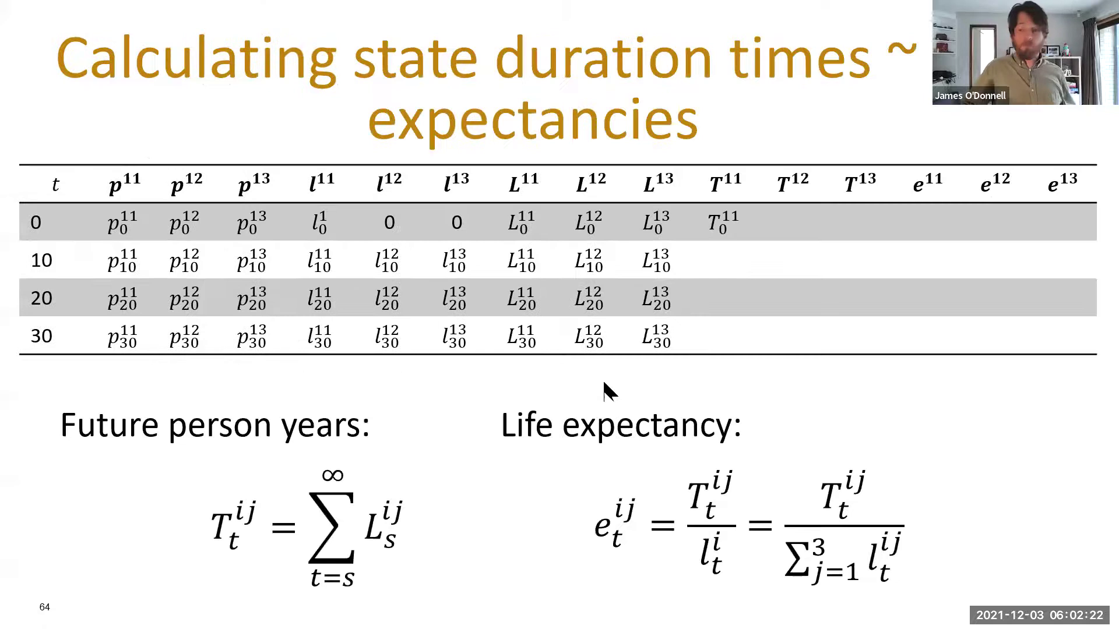
pyautogui.press('Right')
pyautogui.press('Right')
pyautogui.press('Right')
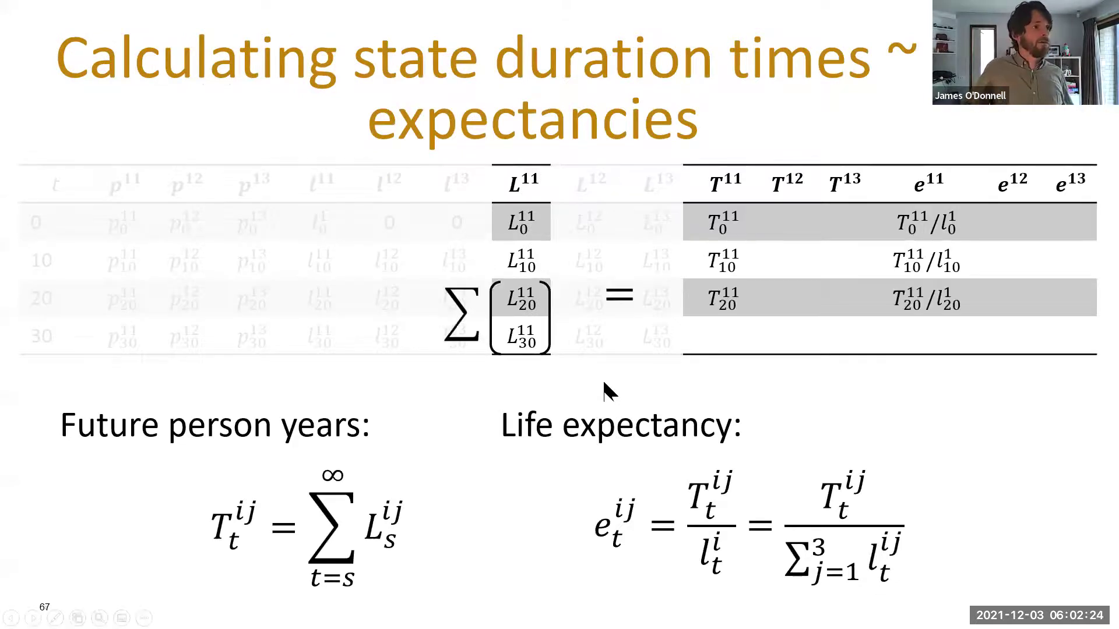